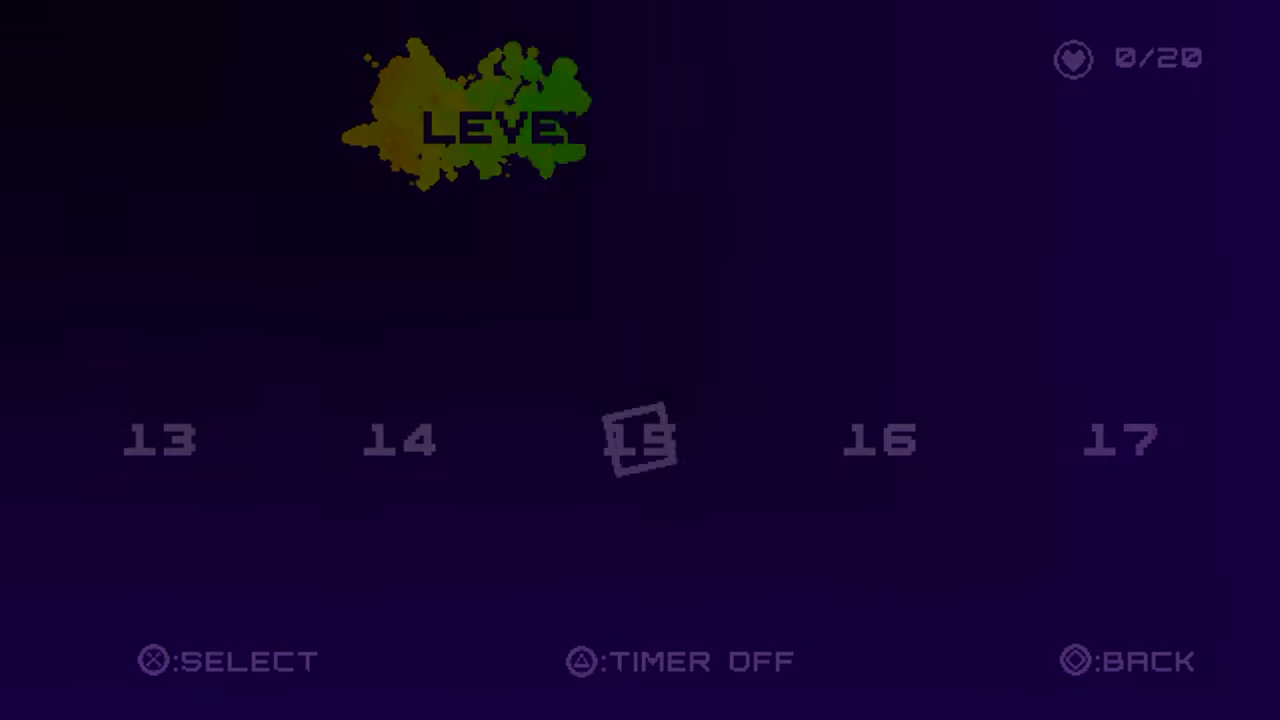
- Scroll the level select carousel toward the lower-numbered levels
key("Left")
key("Left")
key("Left")
key("Left")
- Pick level 1 in the carousel, start it, and jump right across the arena
key("Left")
key("Left")
key("Left")
key("Left")
key("Left")
key("Left")
key("Left")
key("Left")
key("Left")
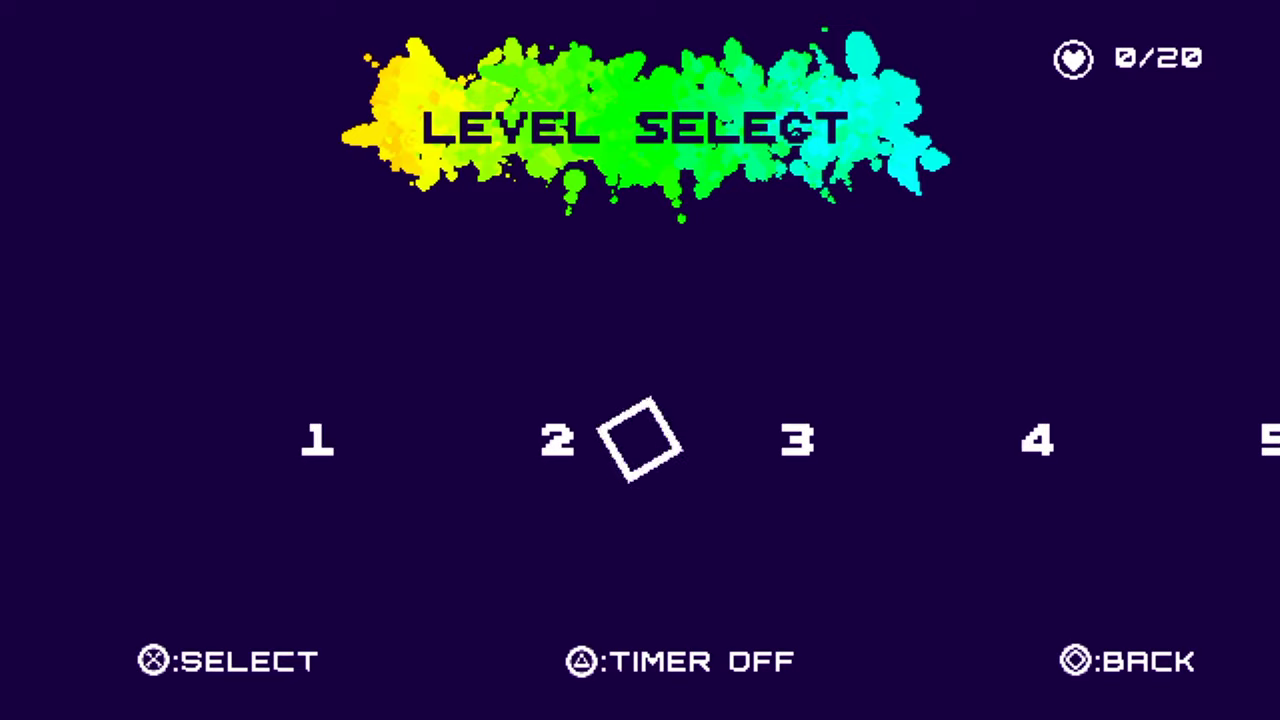
key("Left")
key("Right")
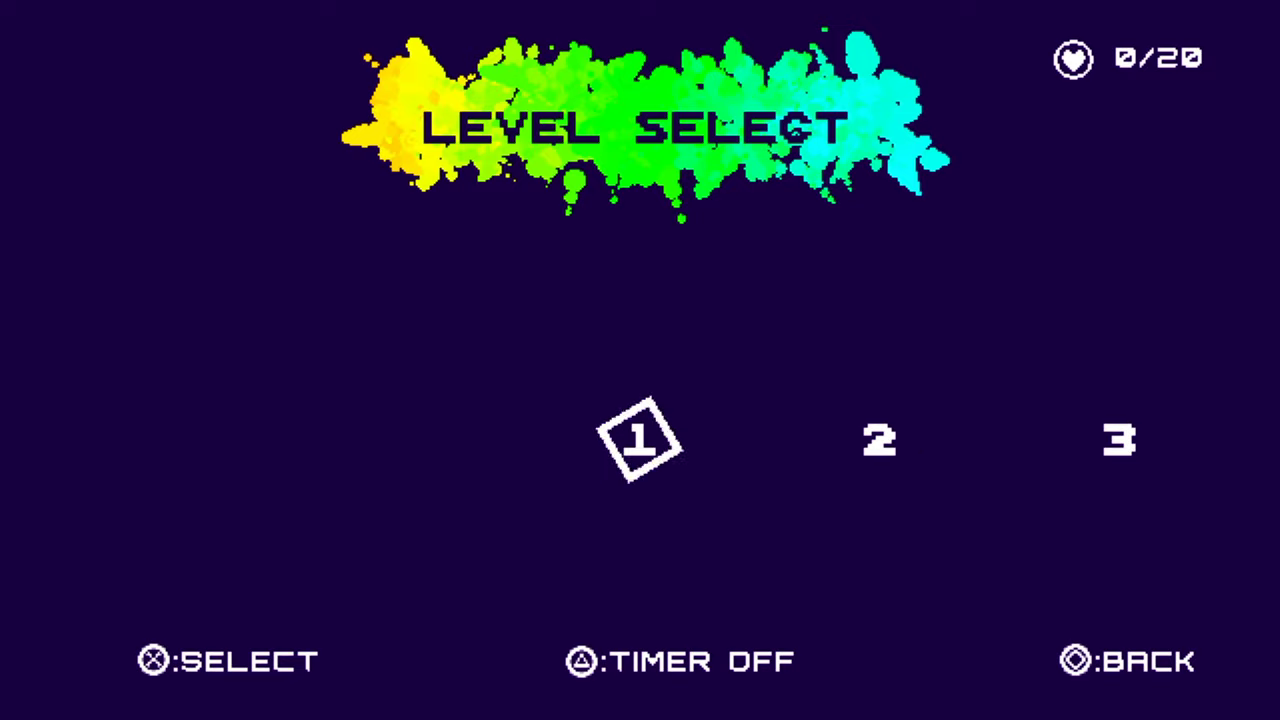
key("Right")
key("Left")
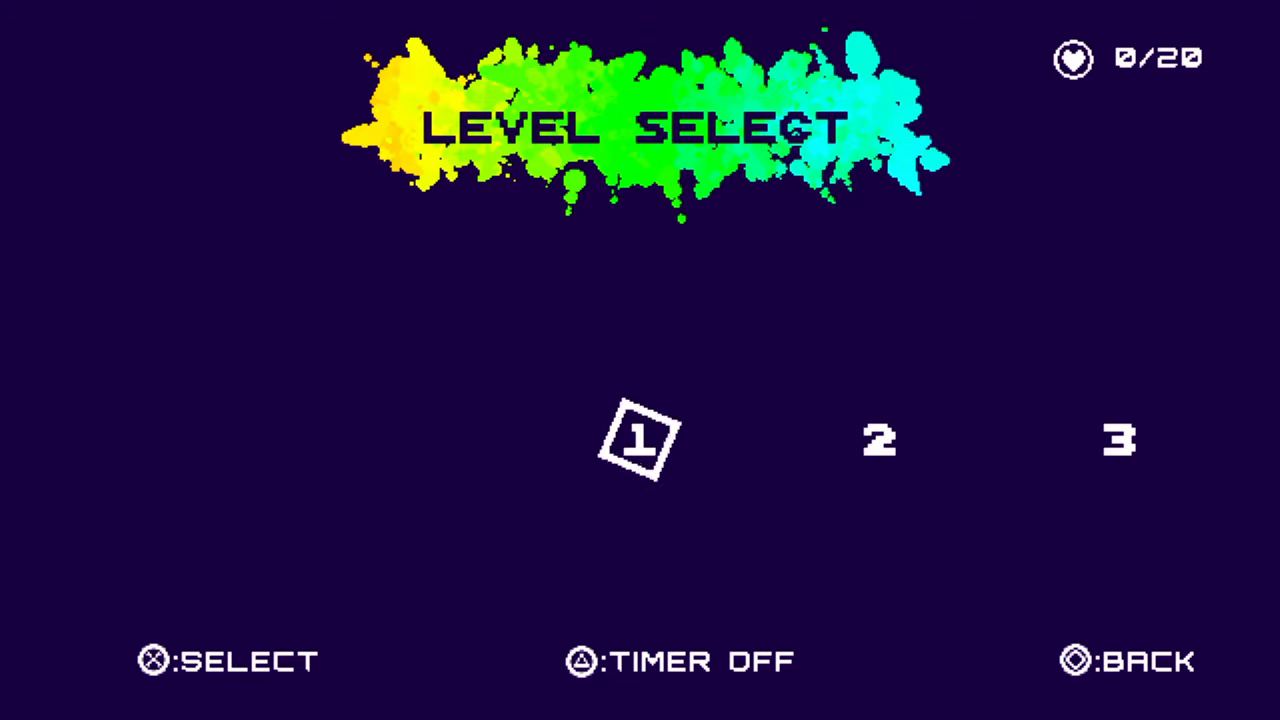
key("Return")
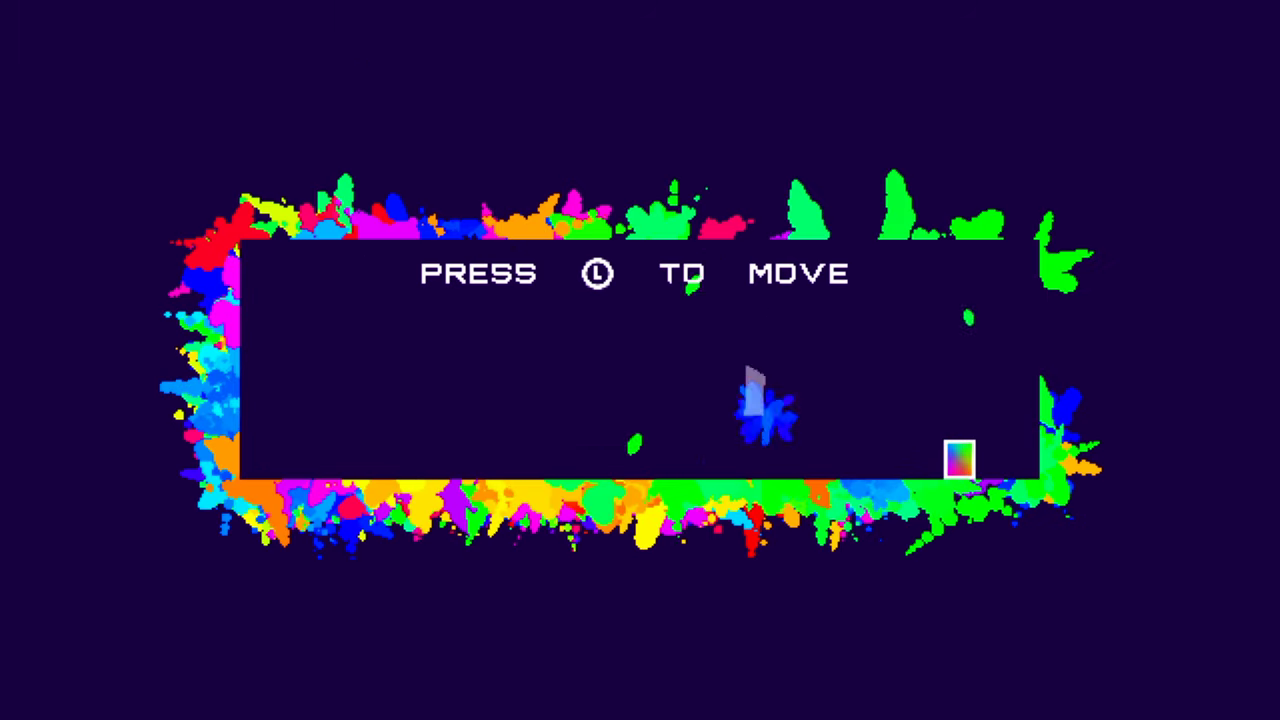
- Jump back and forth across the first tutorial arena, then enter the goal
key("Right")
key("Right")
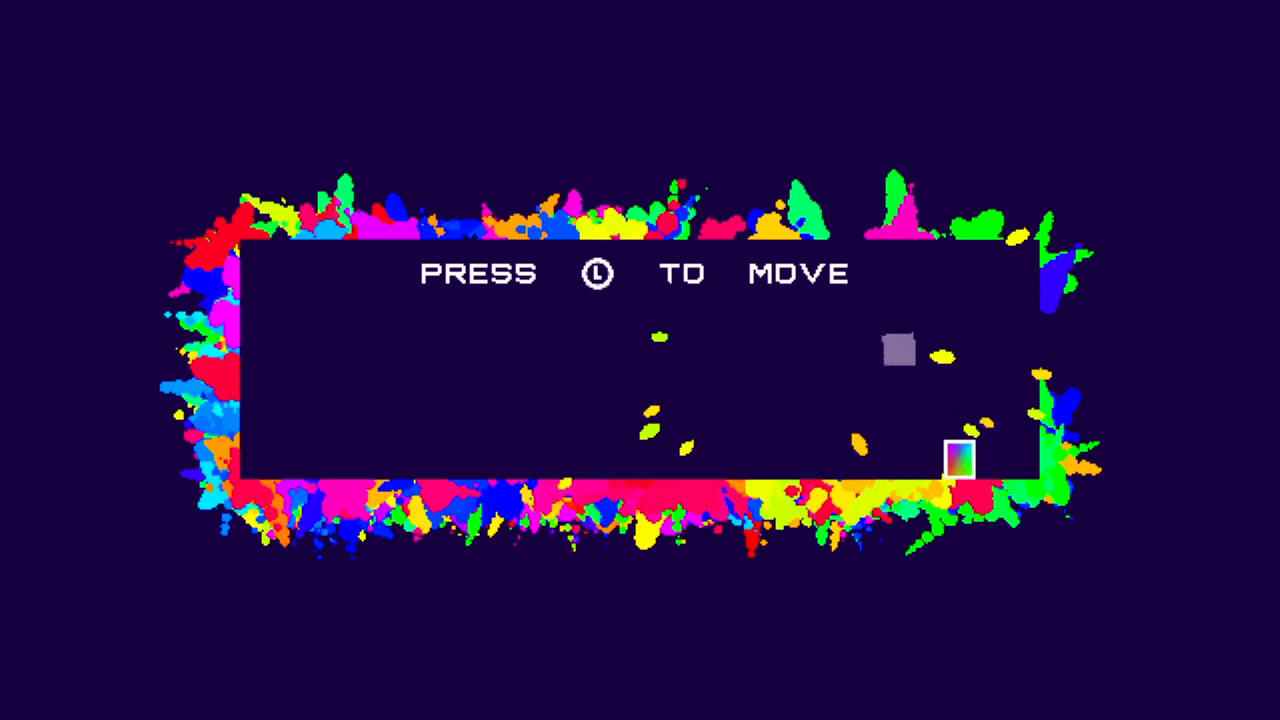
key("Right")
key("Left")
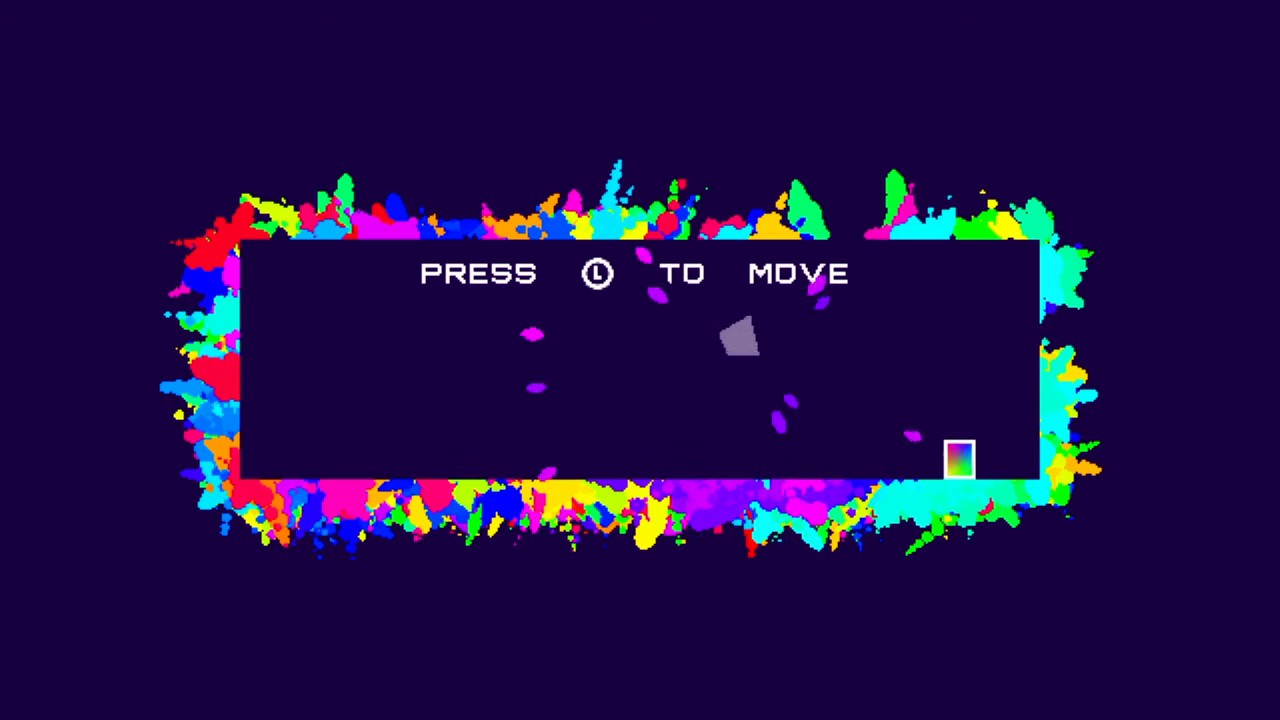
key("Left")
key("Left")
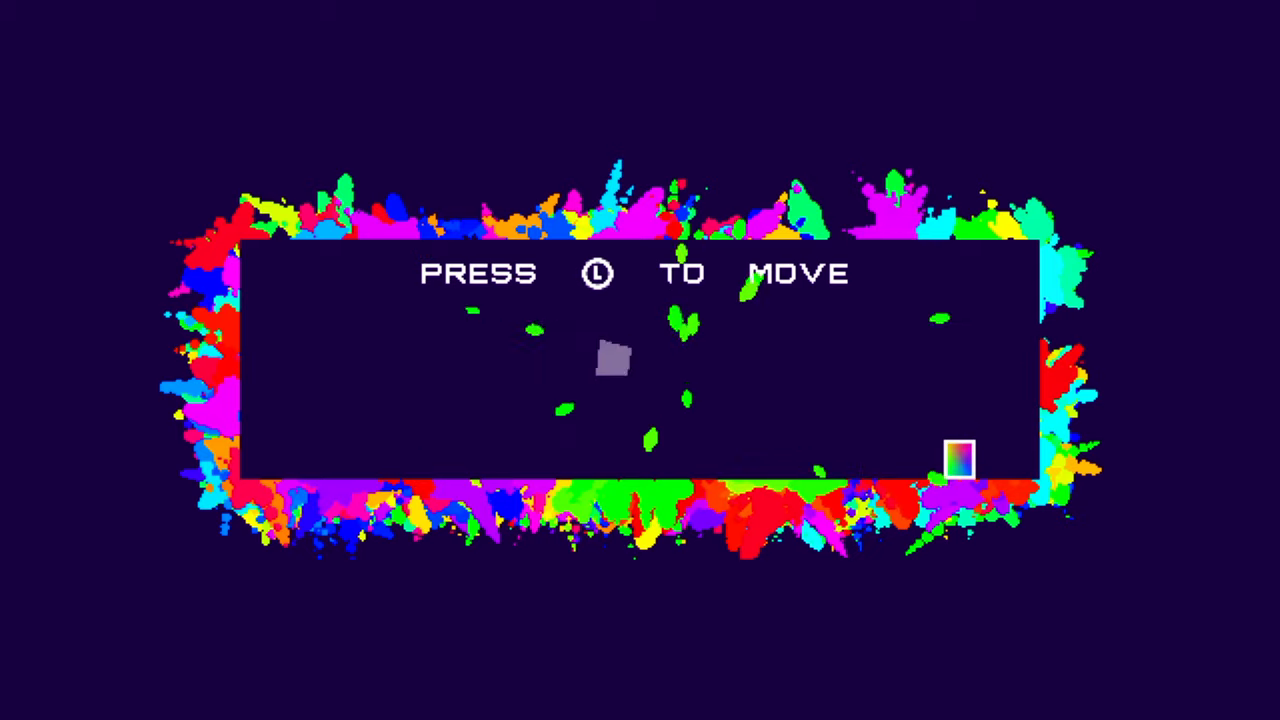
key("Right")
key("Right")
key("Up")
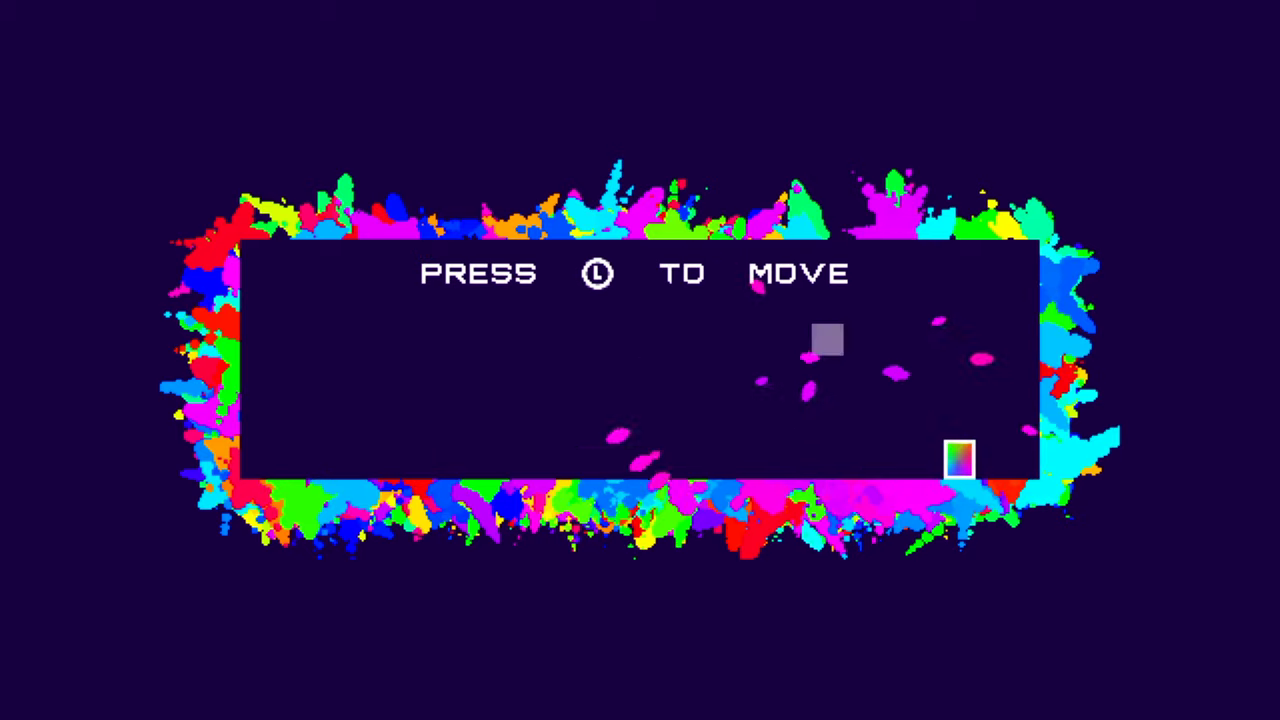
key("Right")
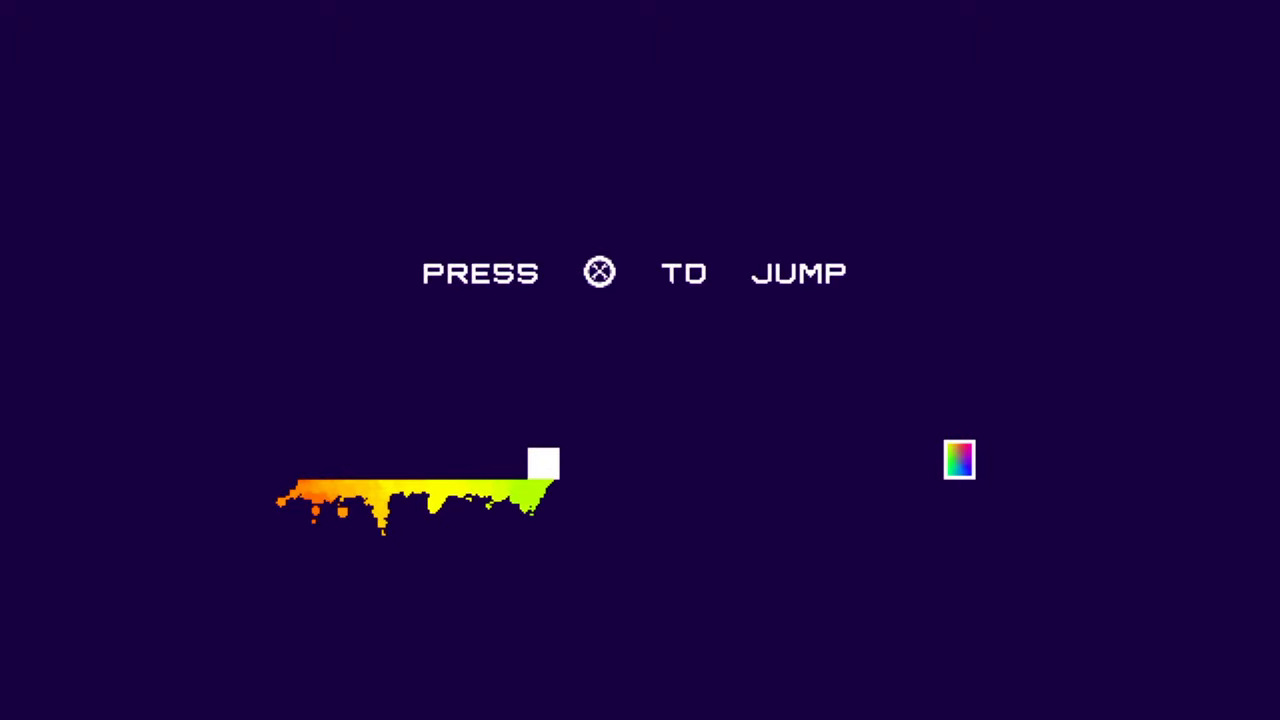
- Hop between the jump level's walls, splashing paint to reveal platforms
key("Right")
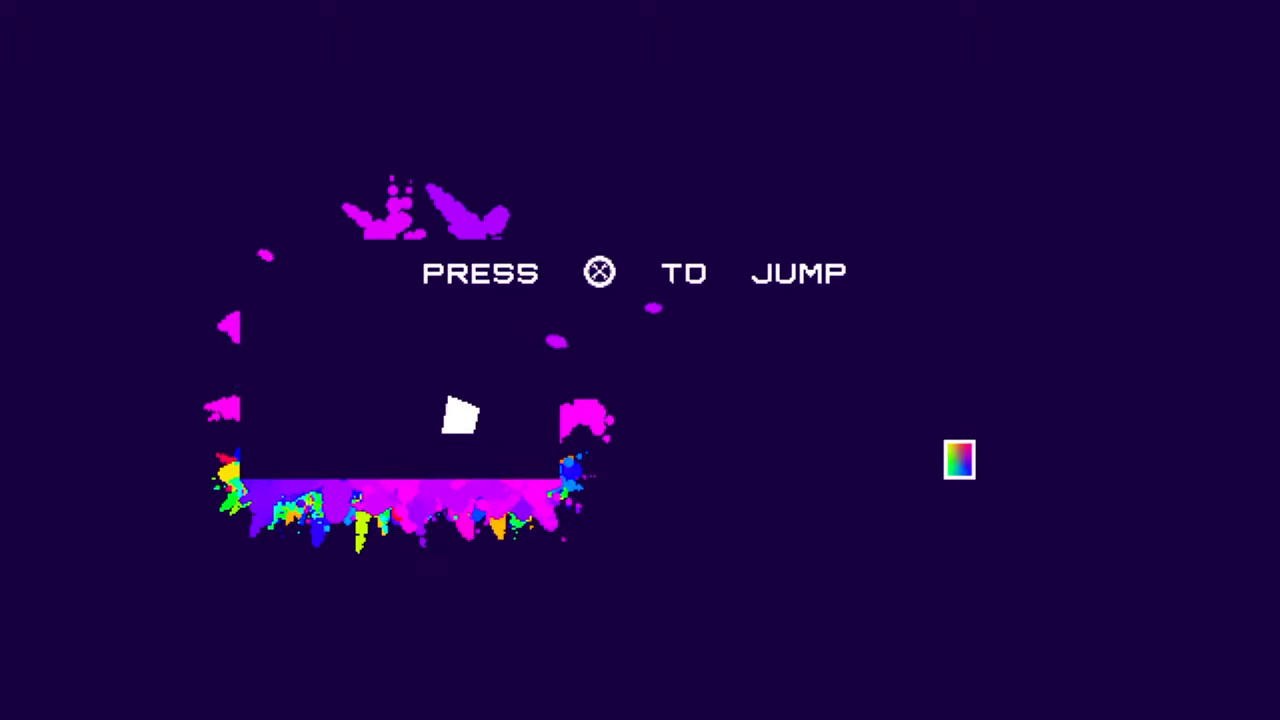
key("Up")
key("Left")
key("Right")
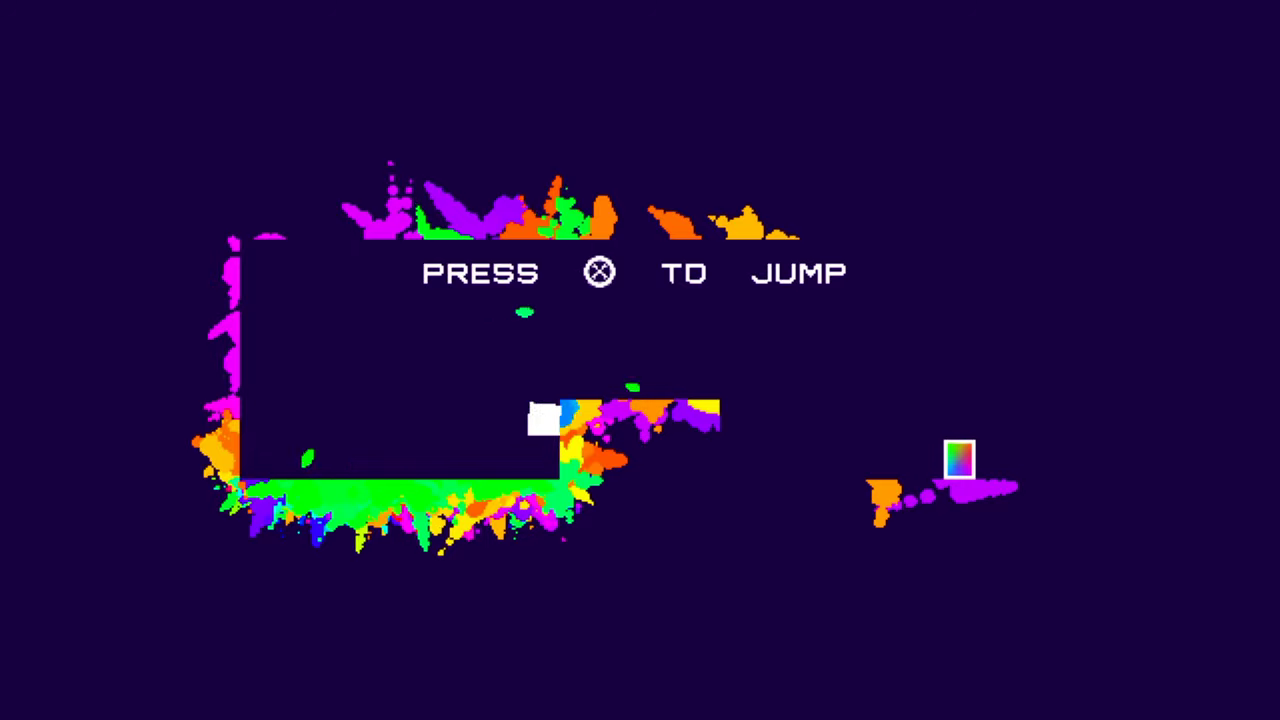
key("Up")
key("Left")
key("Right")
- Climb the raised step, leap toward the far right, and jump up-right after respawning
key("Right")
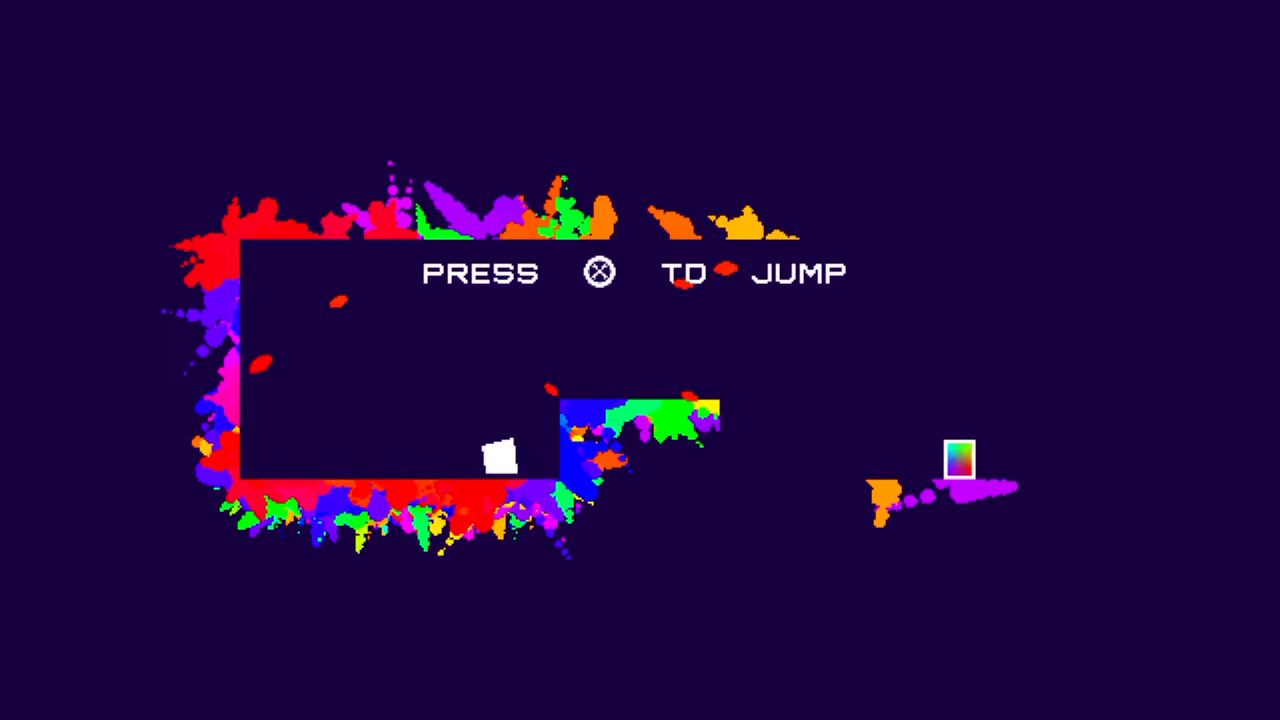
key("Up")
key("Right")
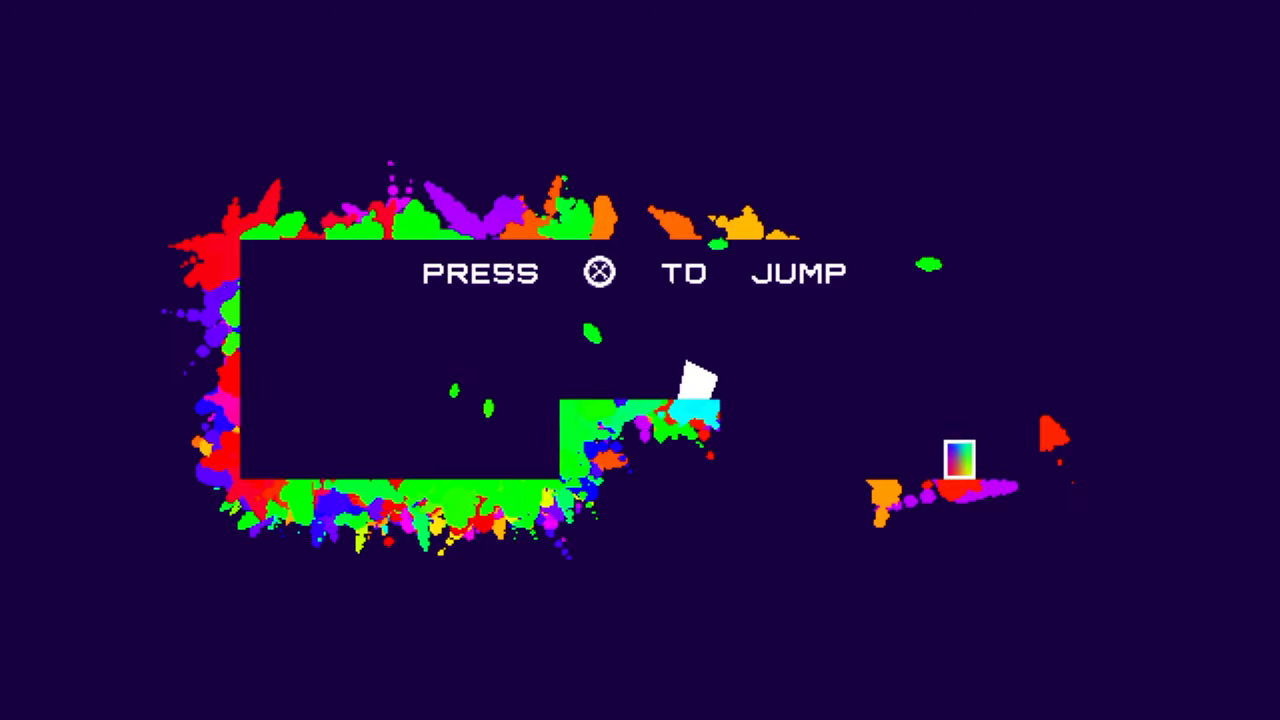
key("Up")
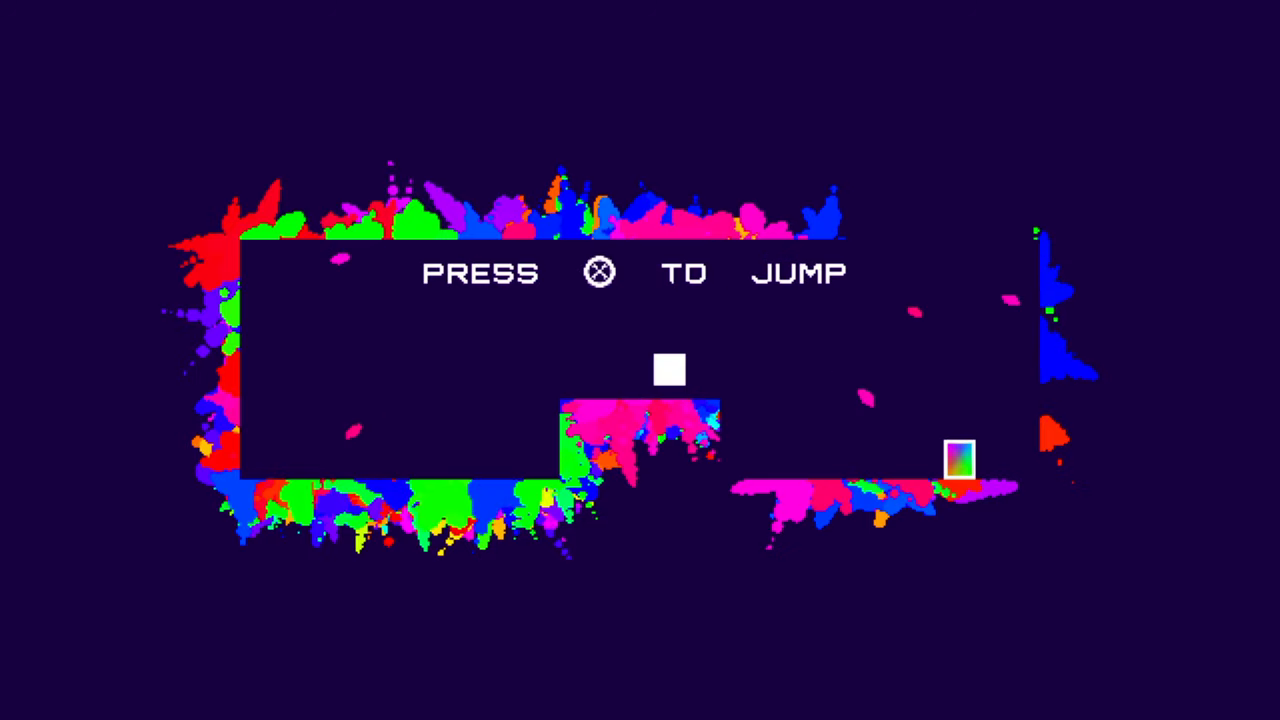
key("Up")
key("Right")
key("Left")
key("Right")
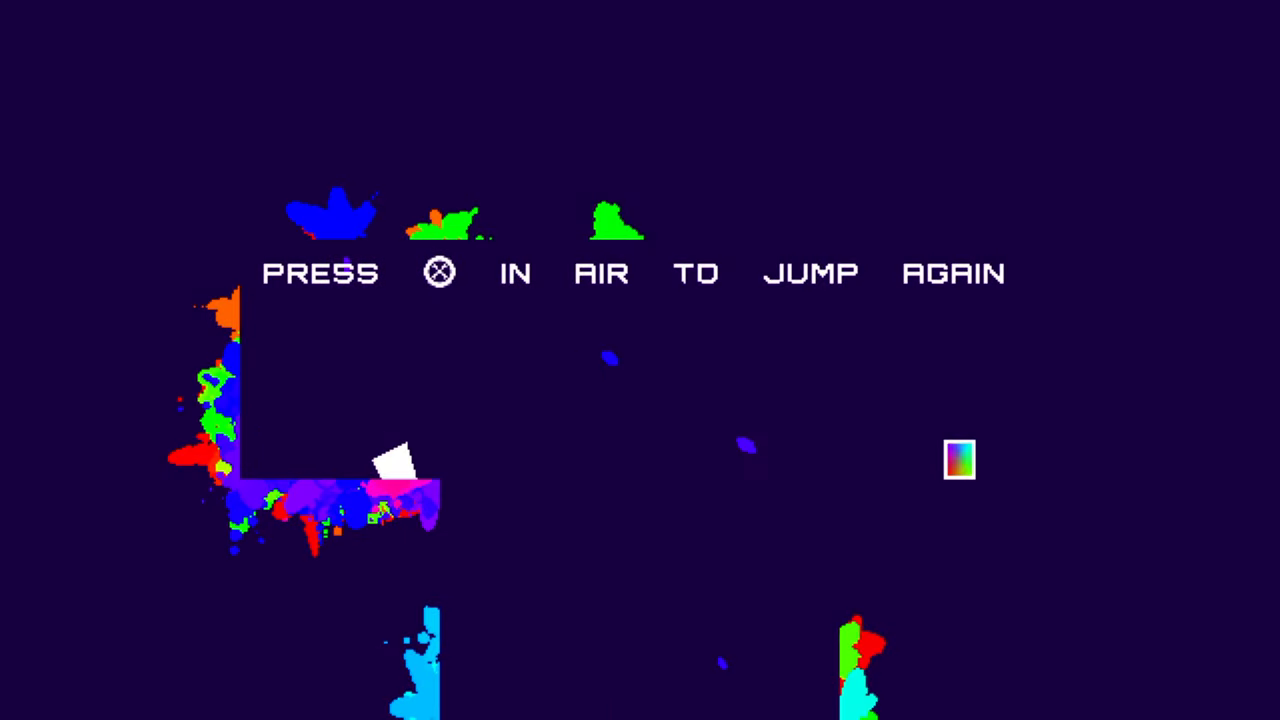
- Double jump right across the gap and fly into the double-jump level's goal
key("Up")
key("Right")
key("Up")
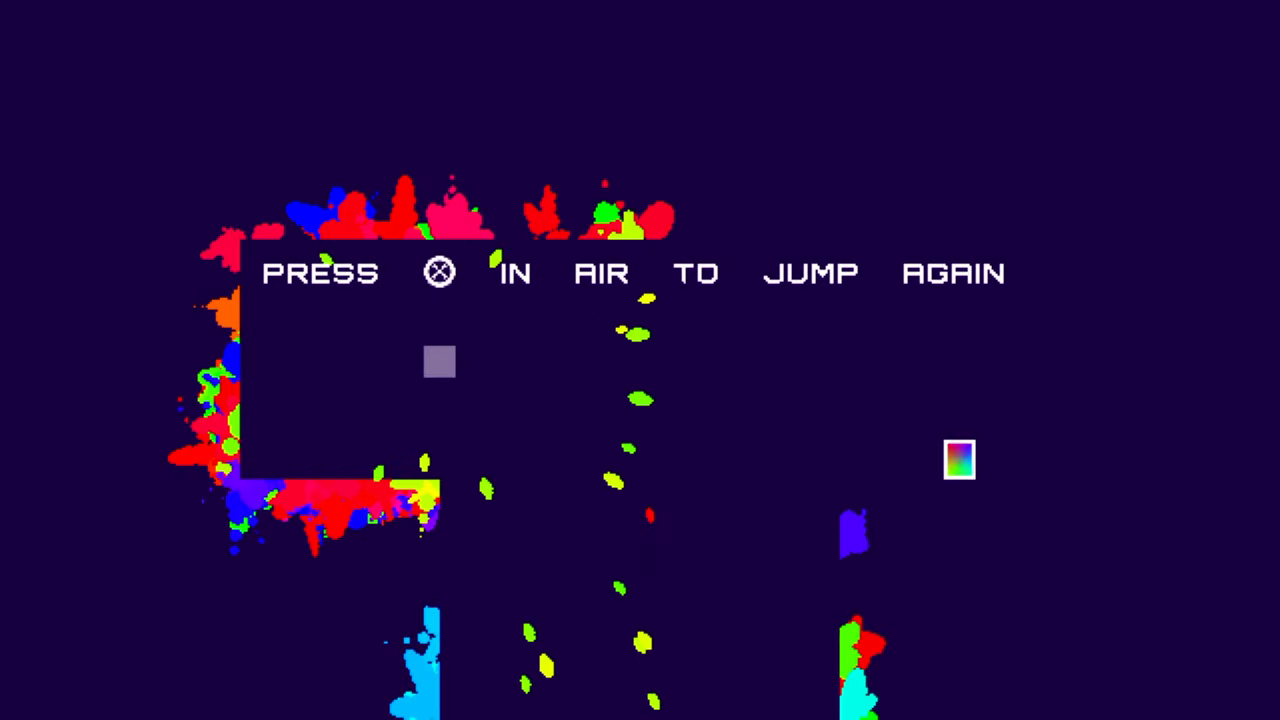
key("Up")
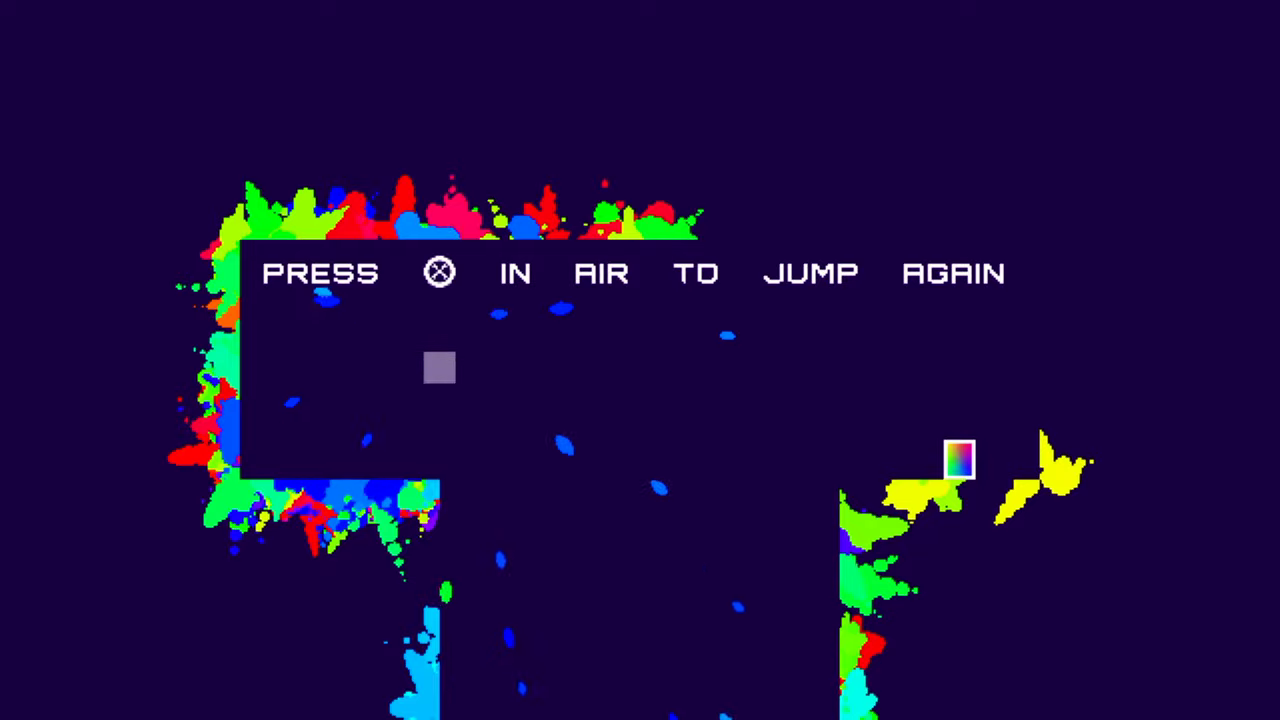
key("Up")
key("Left")
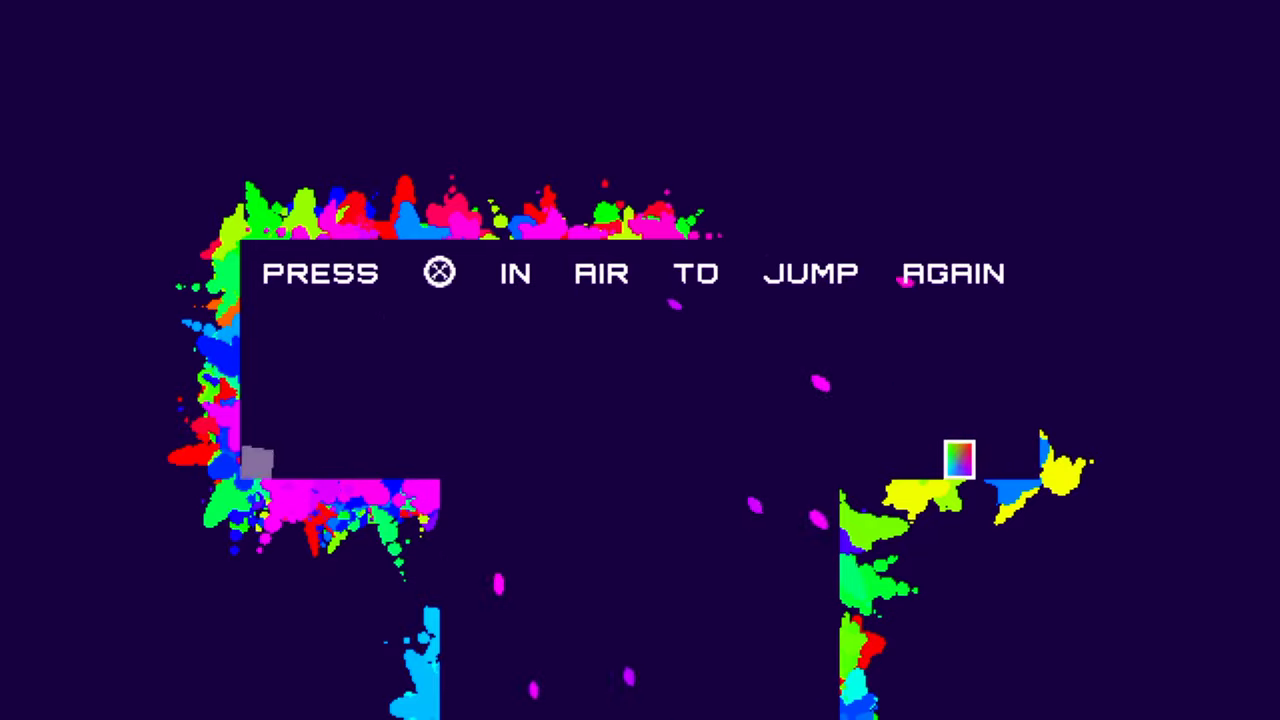
key("Up")
key("Right")
key("Right")
key("Up")
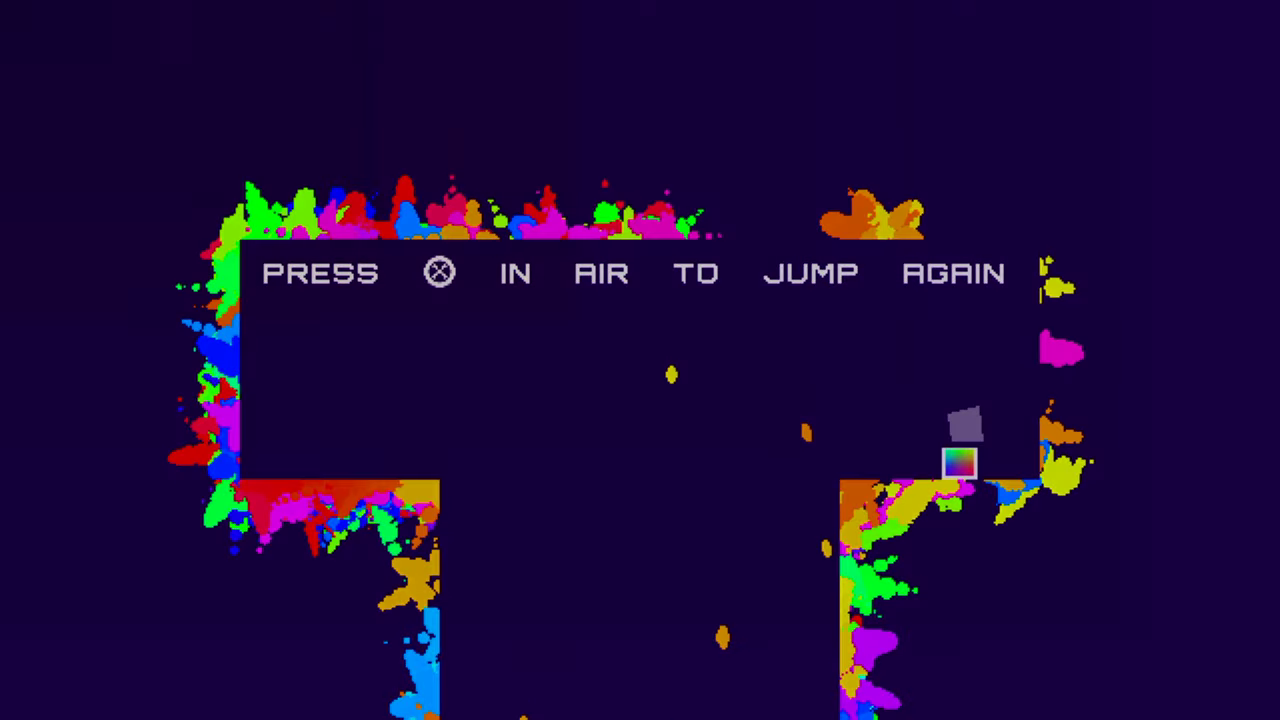
- Wall-jump off the right wall, climb over it, and drop onto the goal
key("Up")
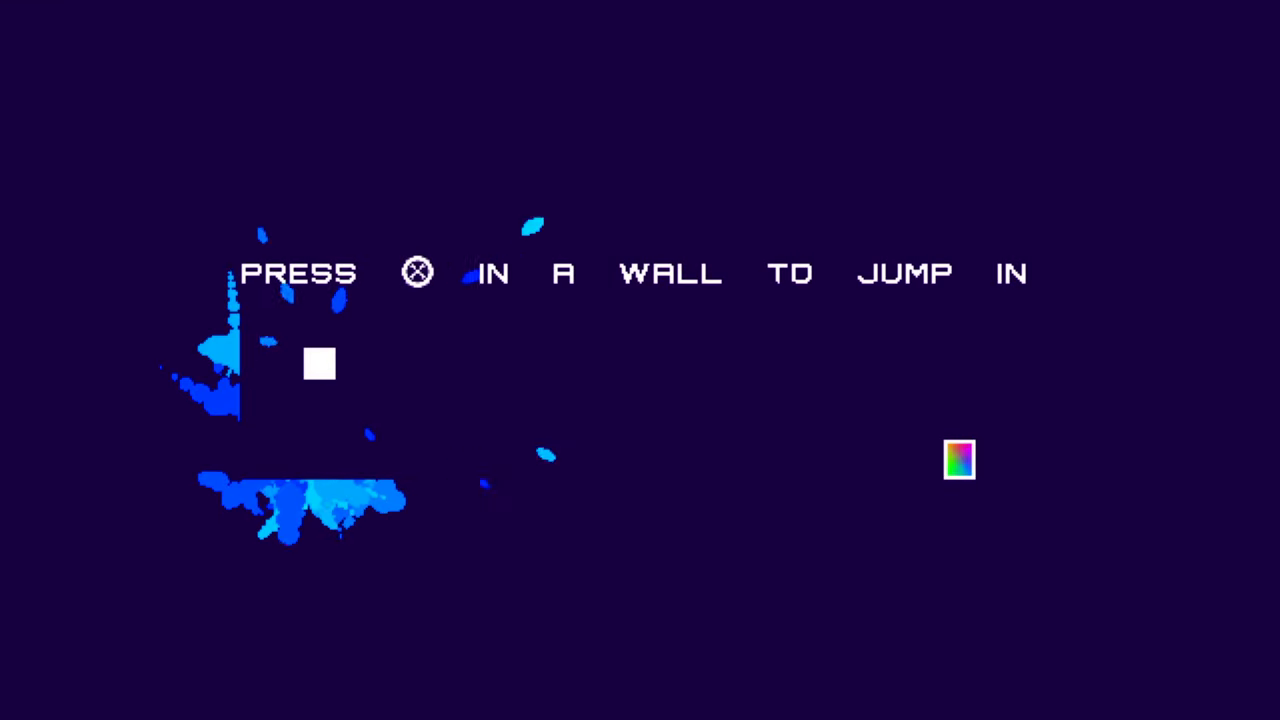
key("Up")
key("Right")
key("Right")
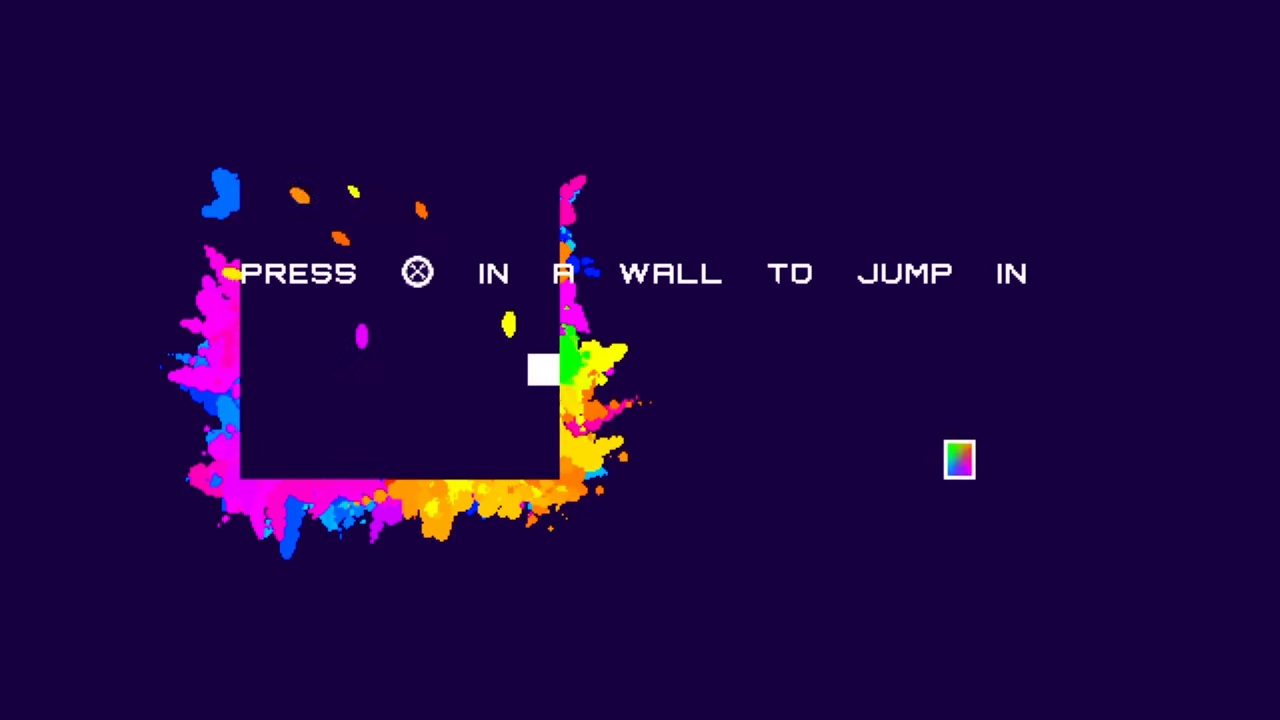
key("Up")
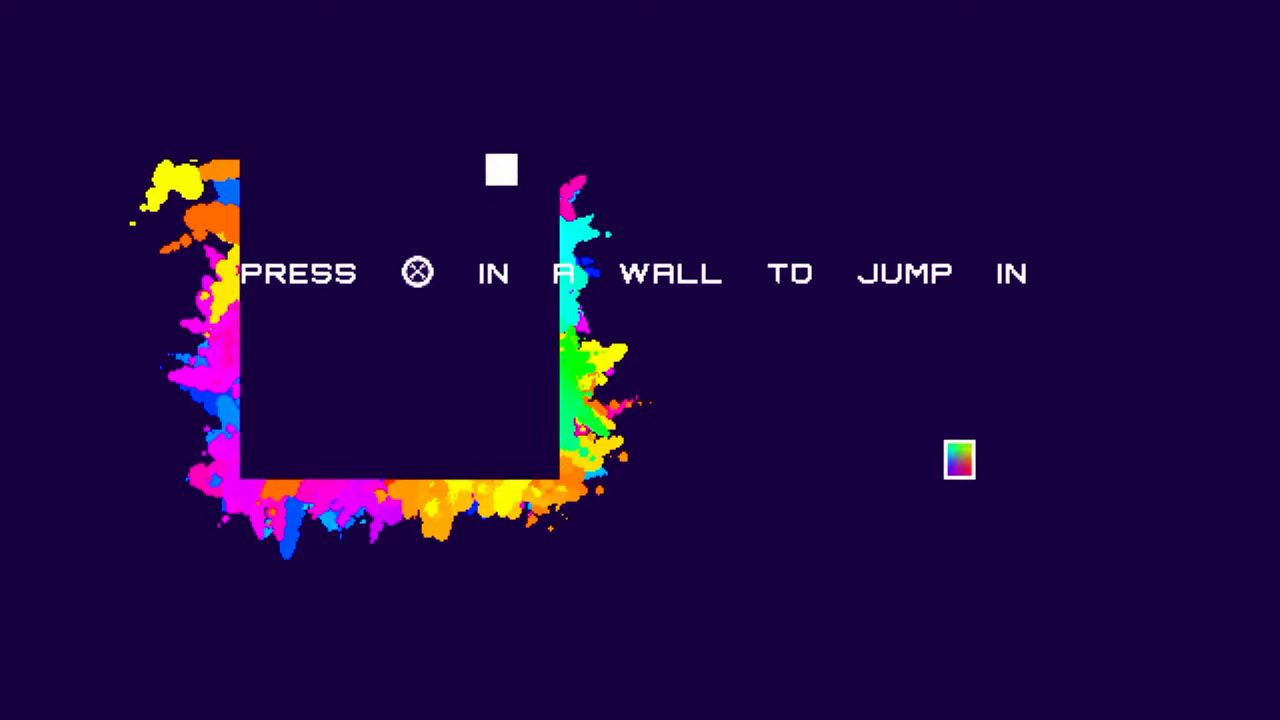
key("Right")
key("Up")
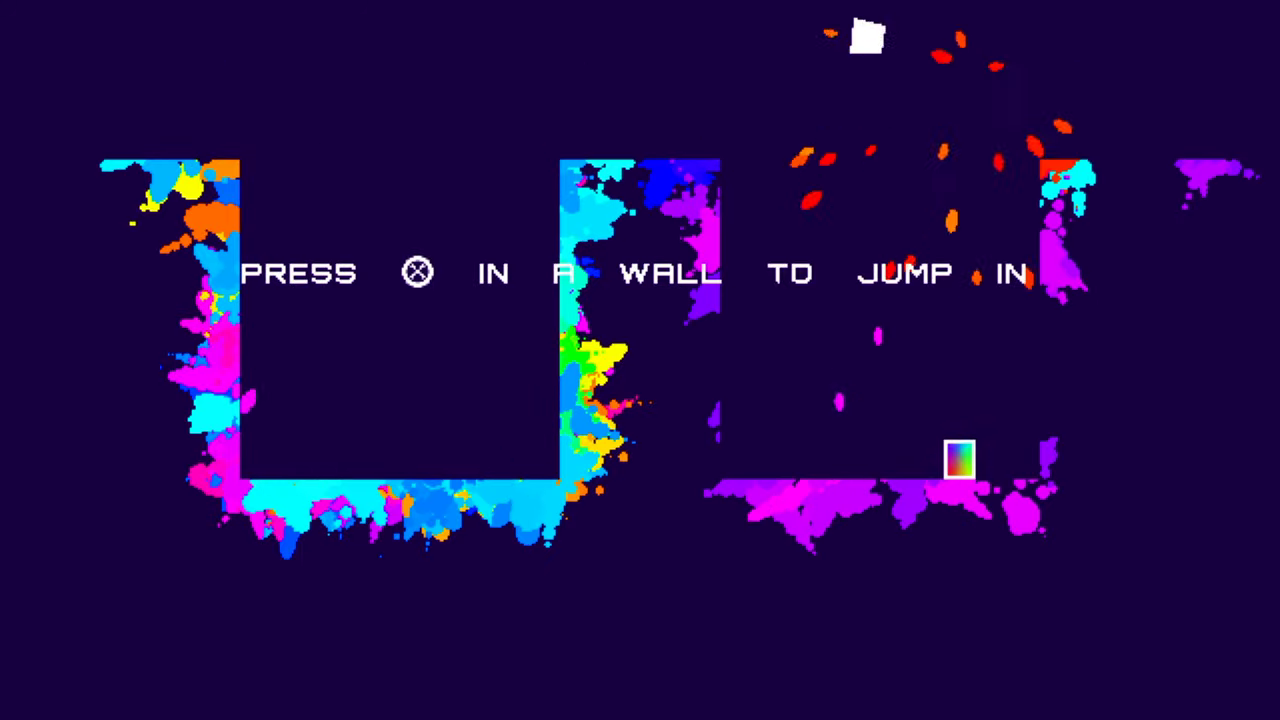
key("Right")
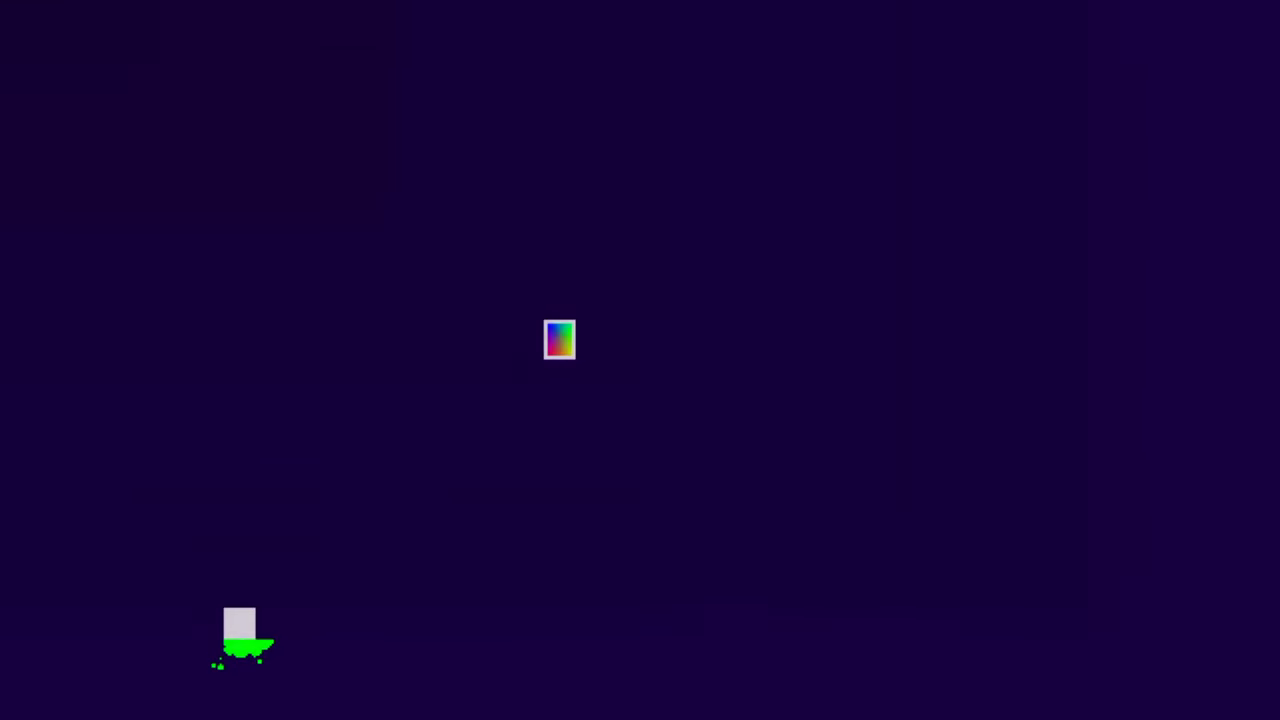
- Hop back and forth across the first dark level, splattering paint on the floor
key("Up")
key("Left")
key("Up")
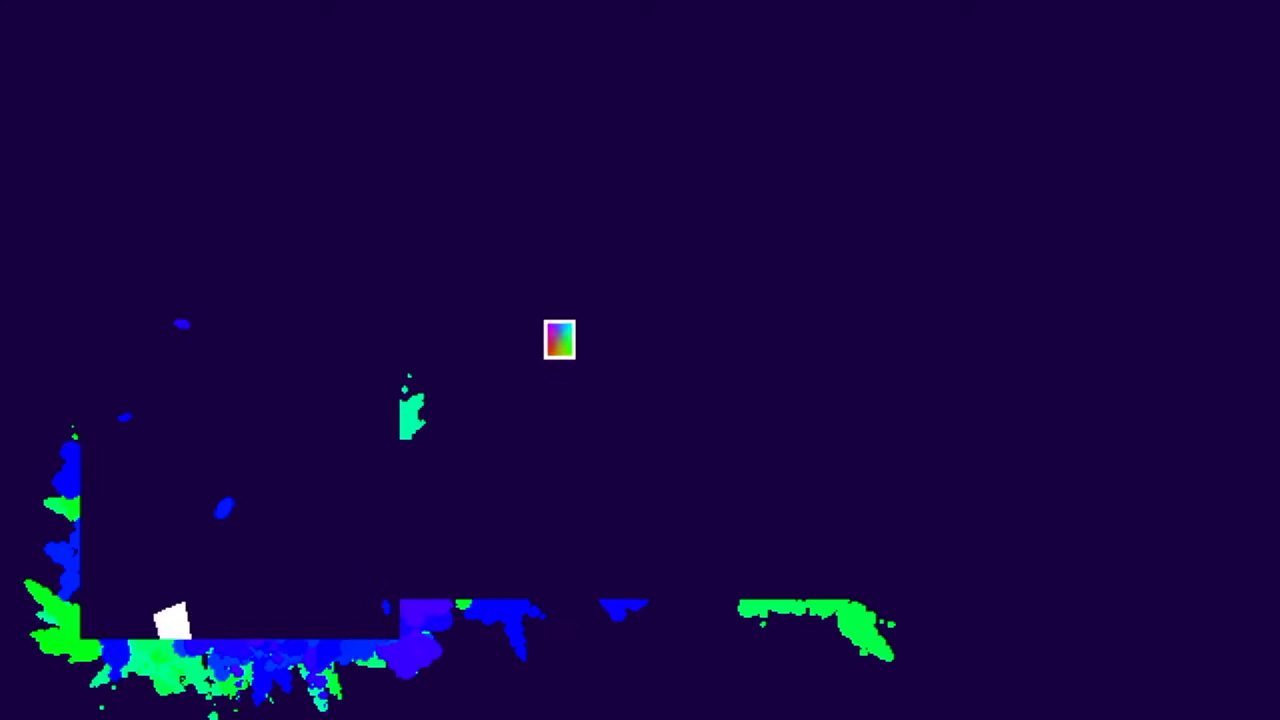
key("Up")
key("Left")
key("Up")
key("Right")
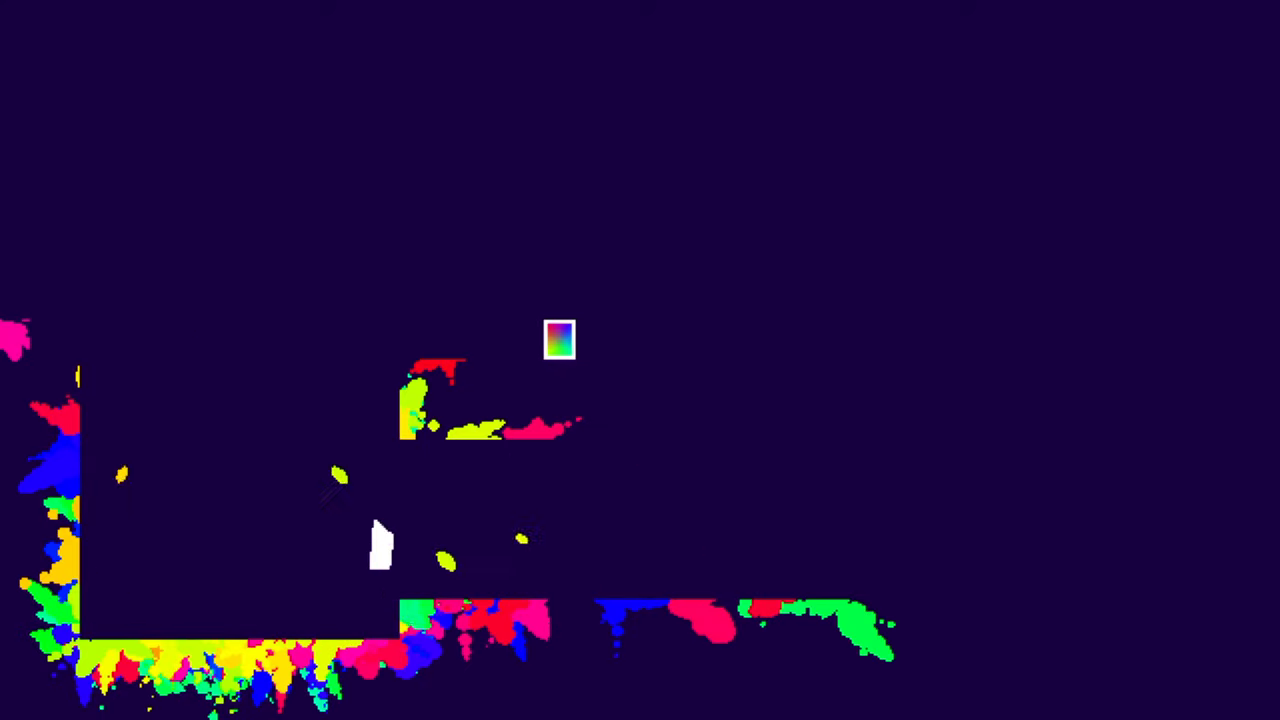
key("Left")
key("Up")
key("Right")
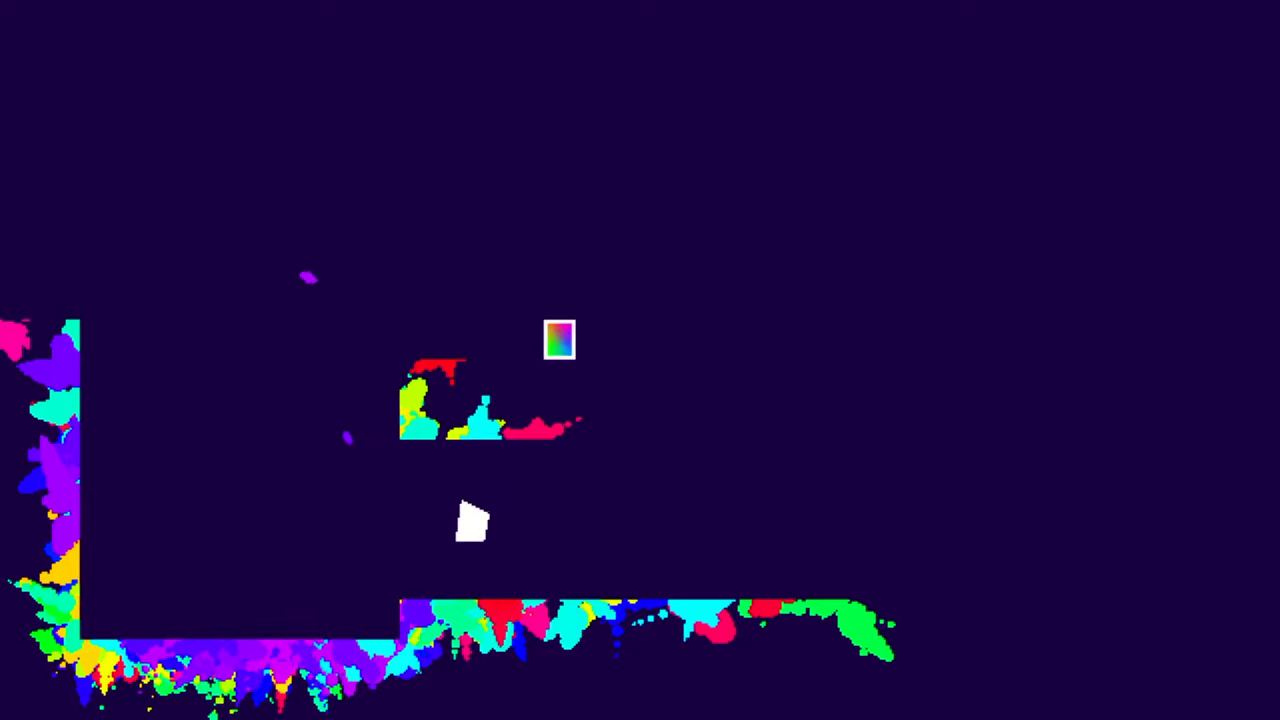
- Climb the left wall, push right through the air, and drop back to the floor
key("Up")
key("Left")
key("Up")
key("Right")
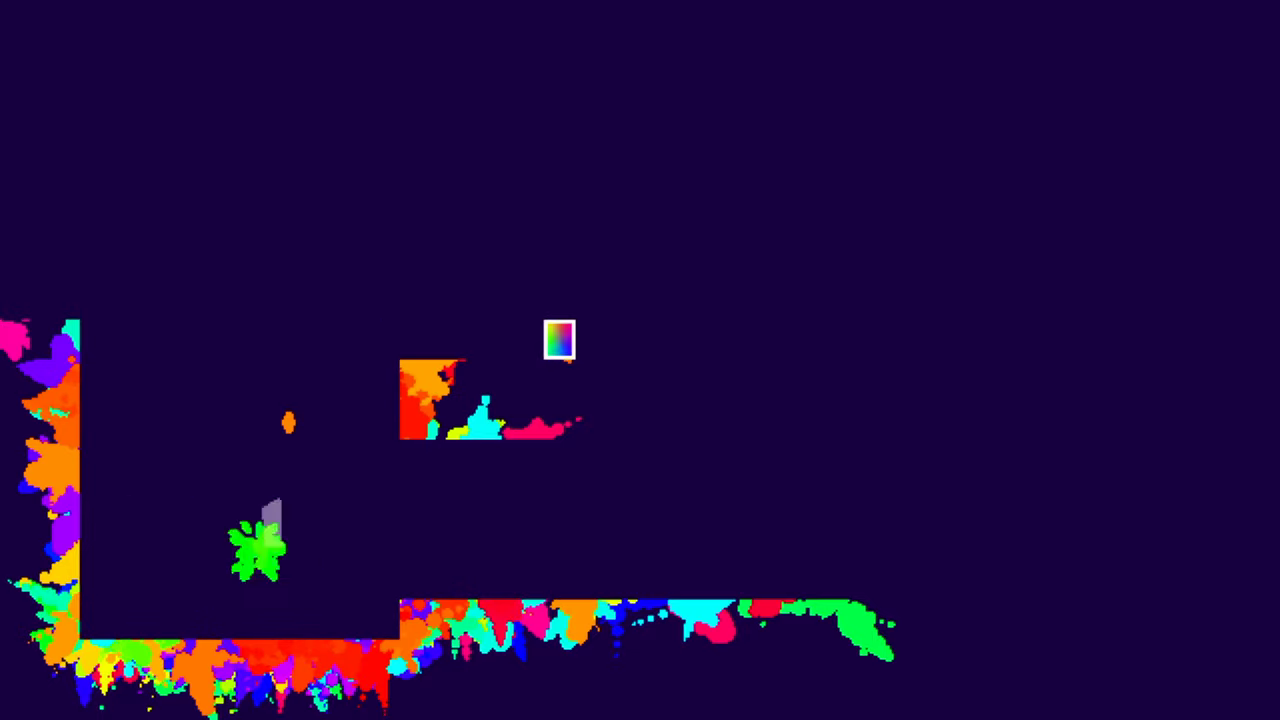
key("Left")
key("Right")
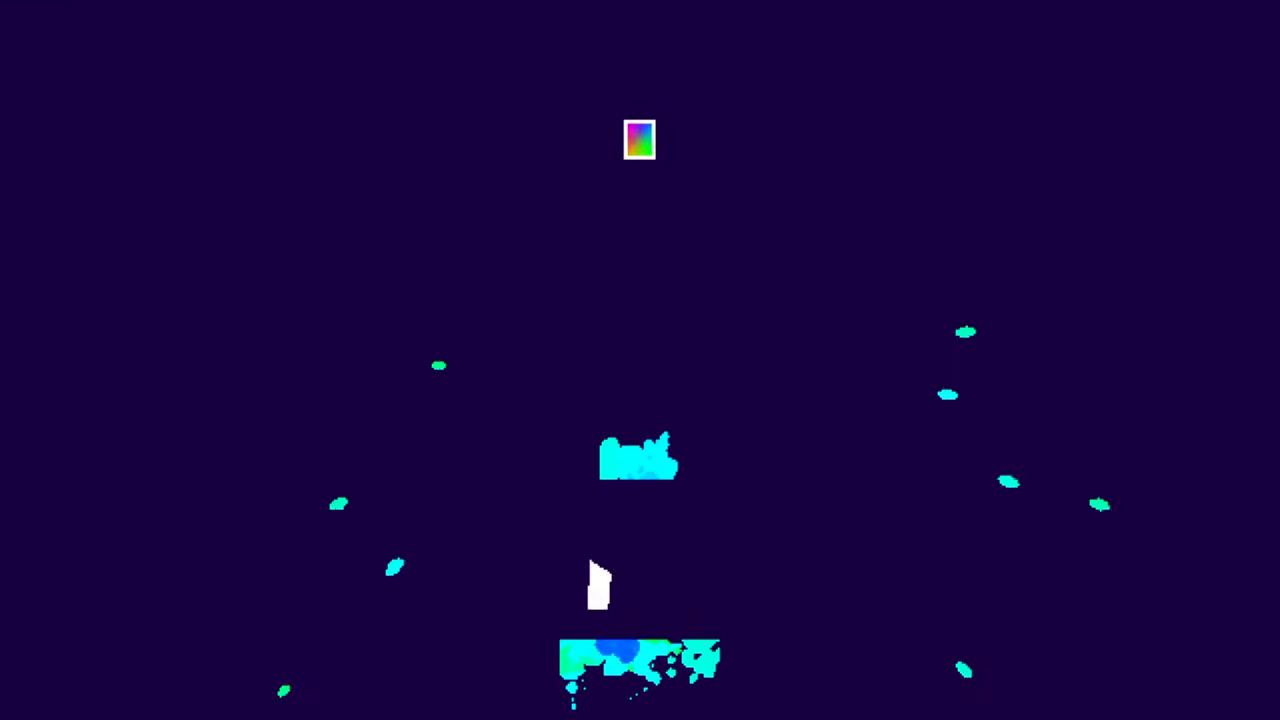
key("Up")
- Jump toward the middle platform and test the gap from the bottom platform
key("Right")
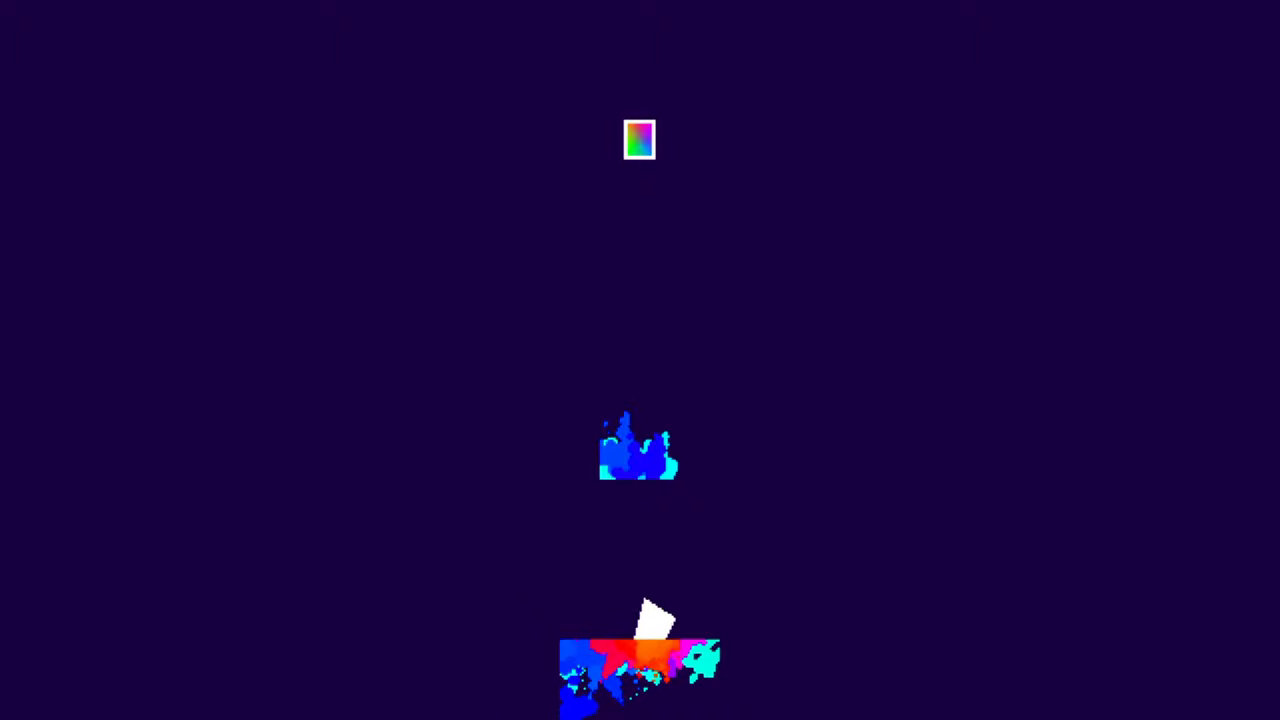
key("Up")
key("Up")
key("Left")
key("Right")
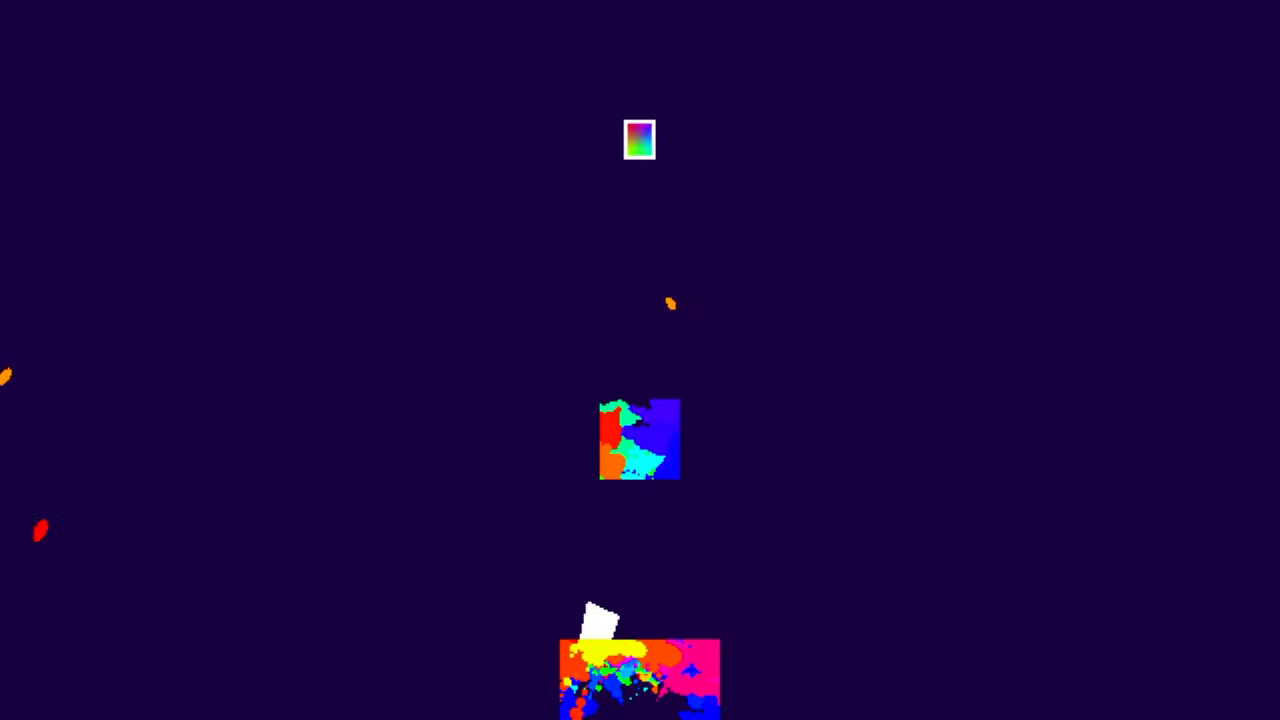
- Double-jump from the bottom platform onto the middle and higher platforms
key("Left")
key("Up")
key("Right")
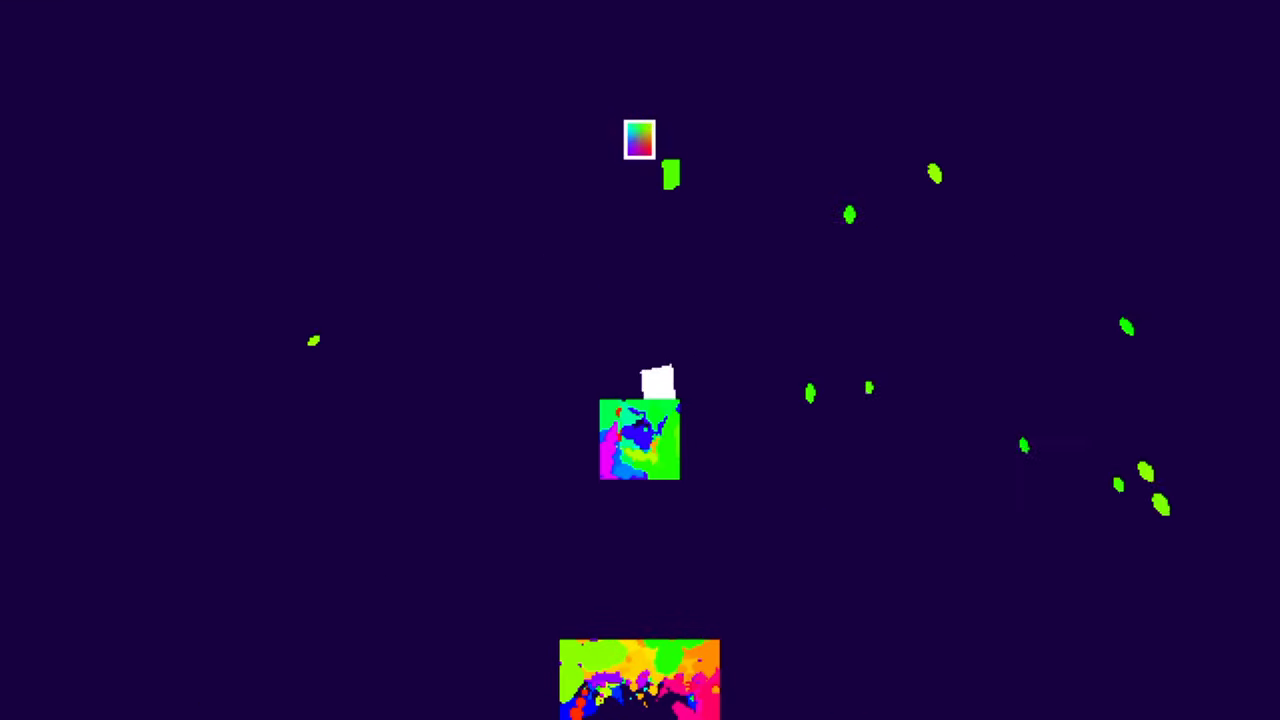
key("Up")
key("Right")
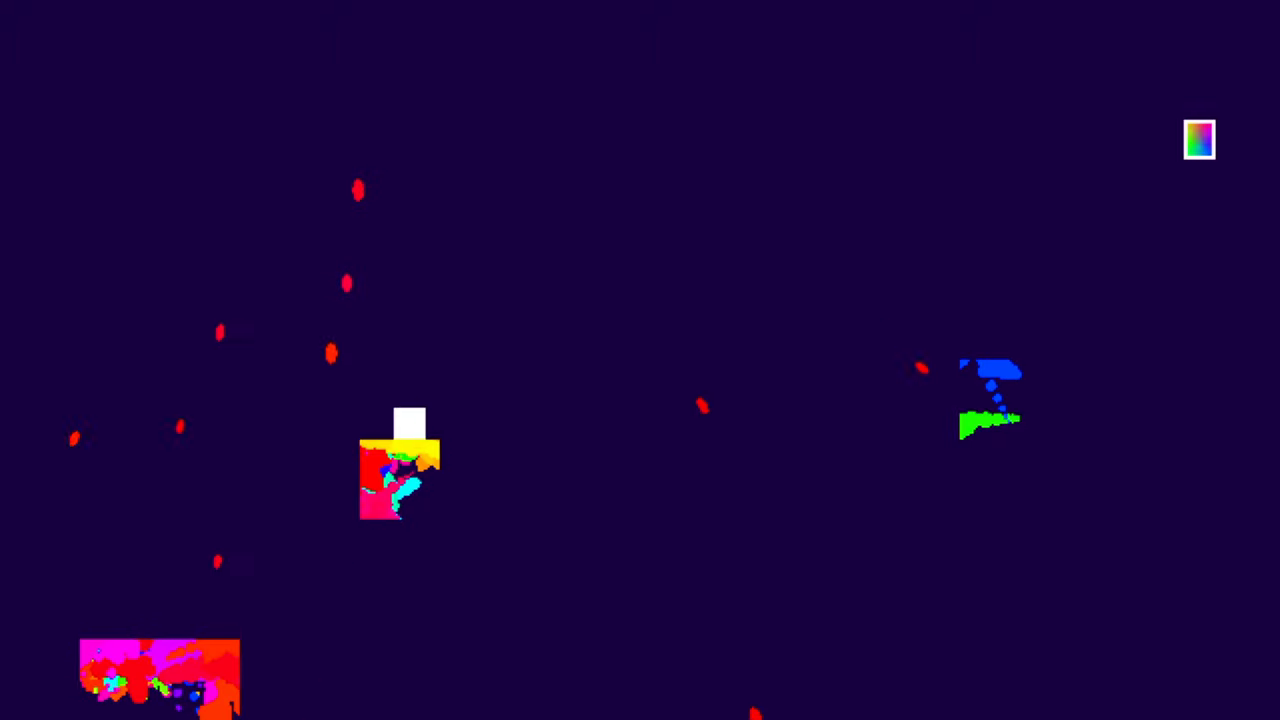
key("space")
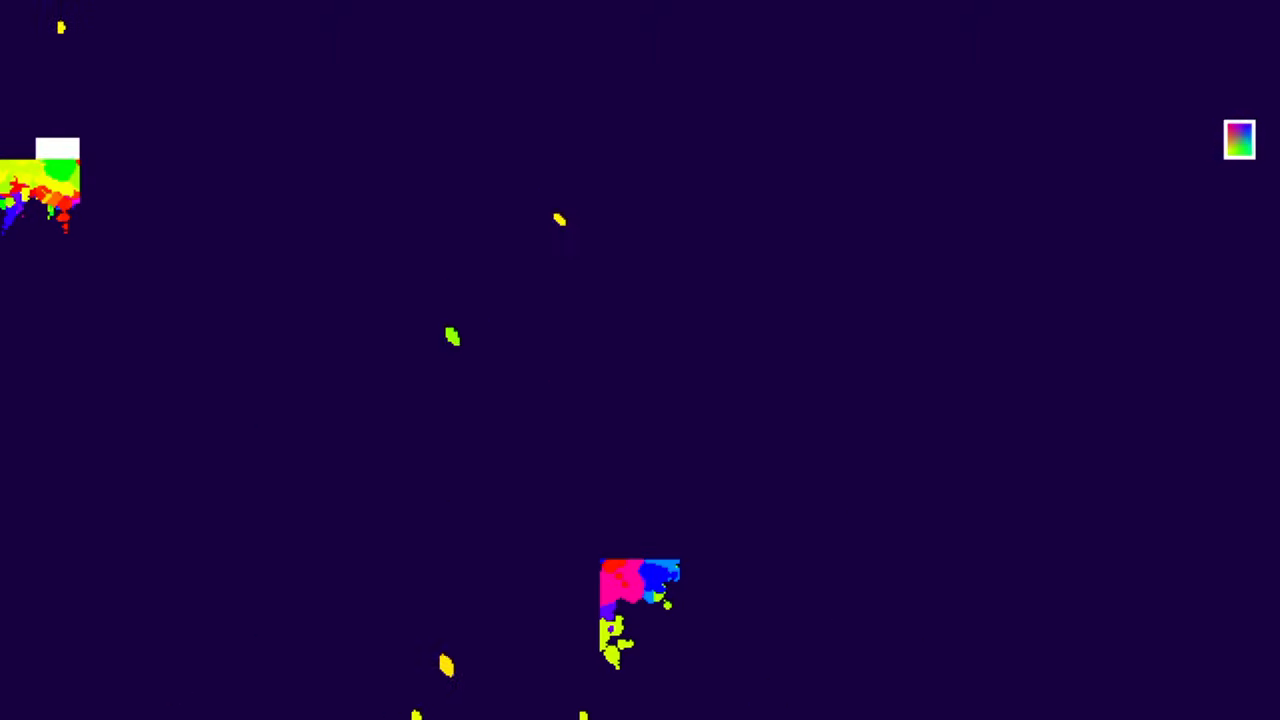
left_click(260, 95)
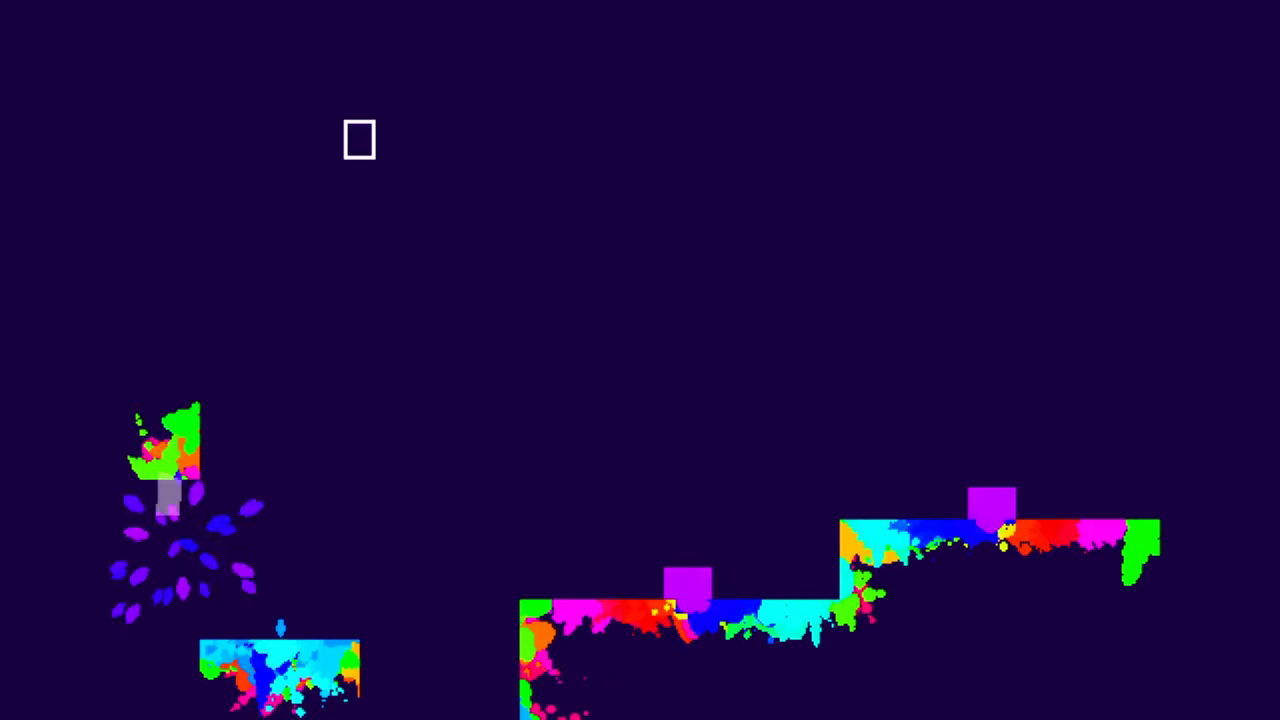
- Climb from the lower-left platform with repeated jumps toward the exit
key("Left")
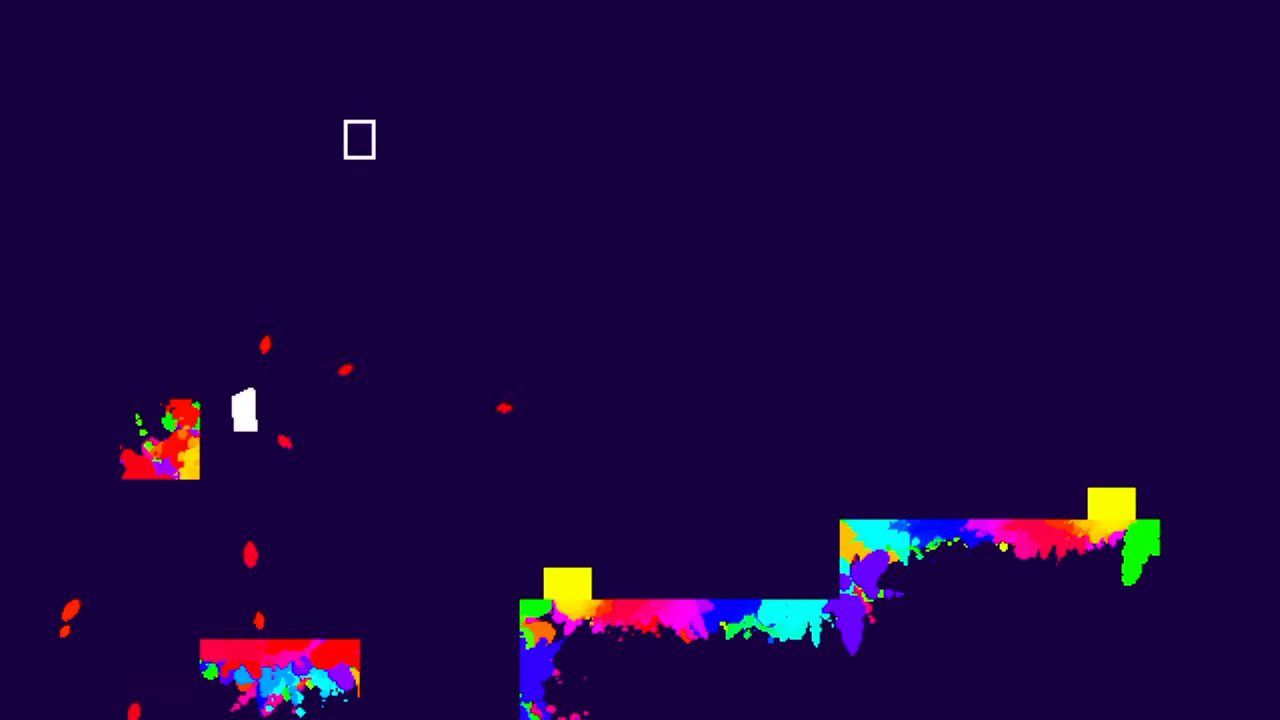
key("space")
key("space")
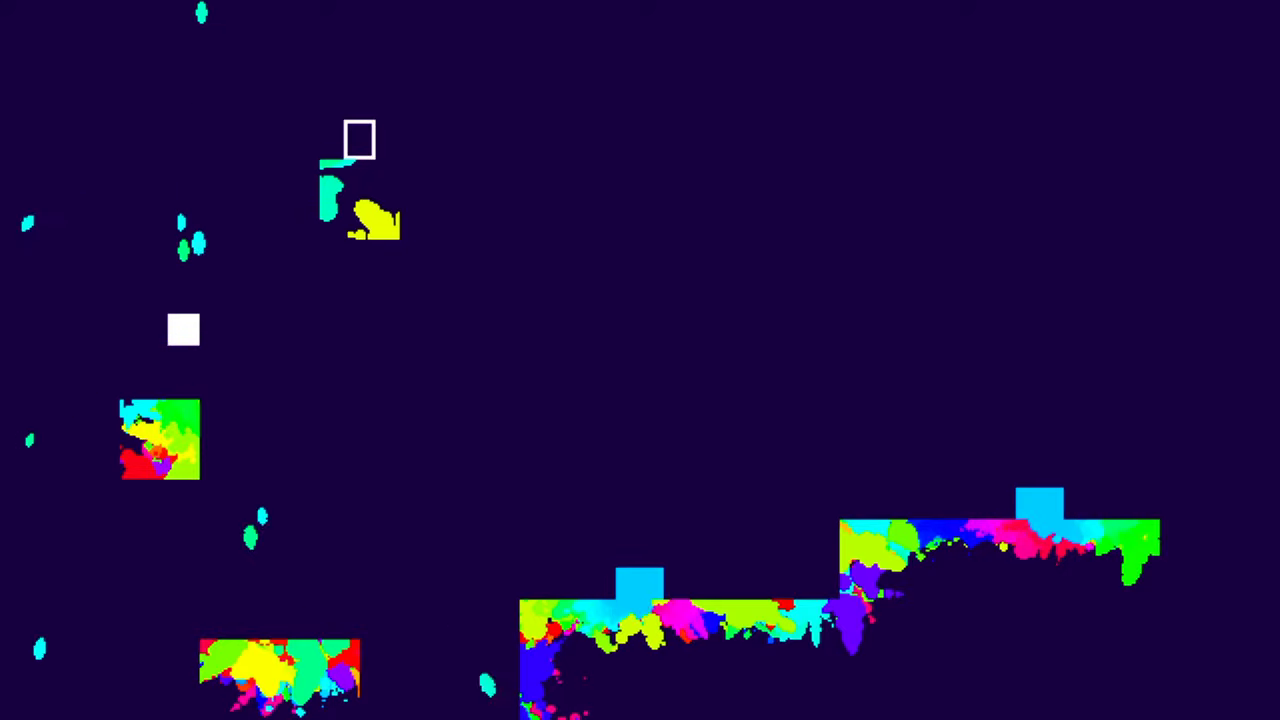
key("space")
key("space")
key("Right")
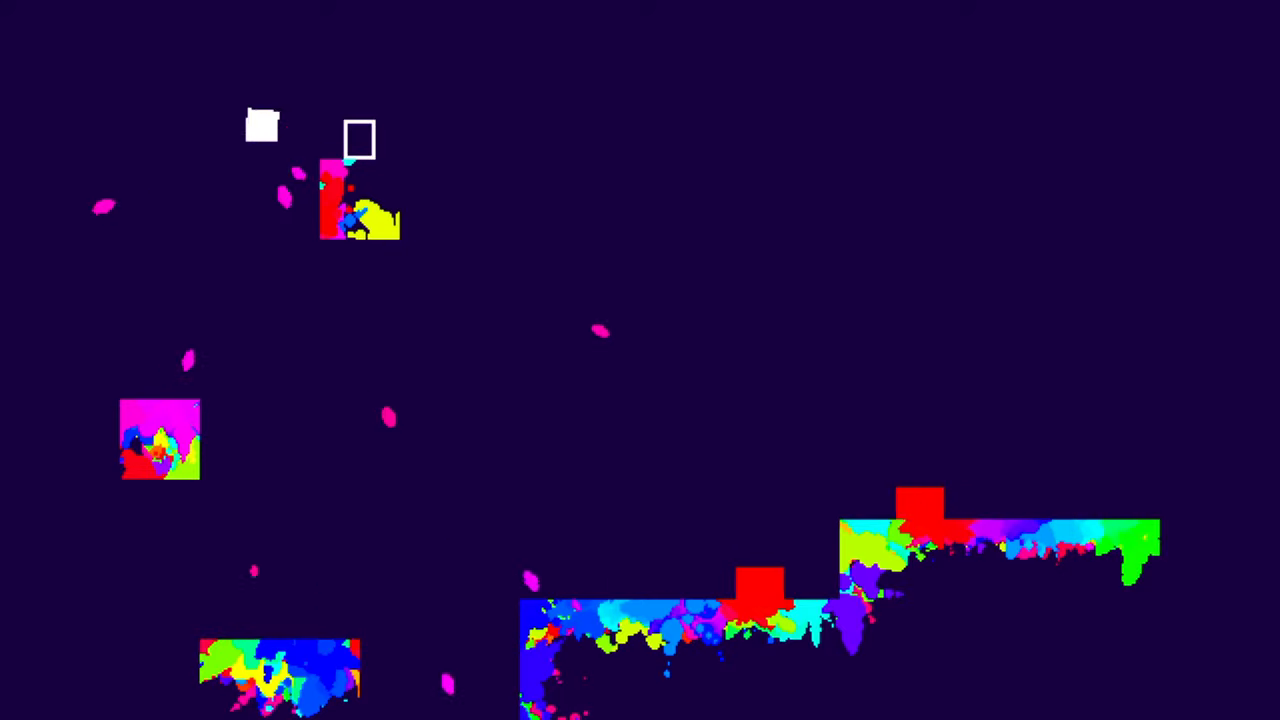
key("Right")
- Recover with mid-air jumps, cross the gap rightward, and land on the wide platform
key("space")
key("Left")
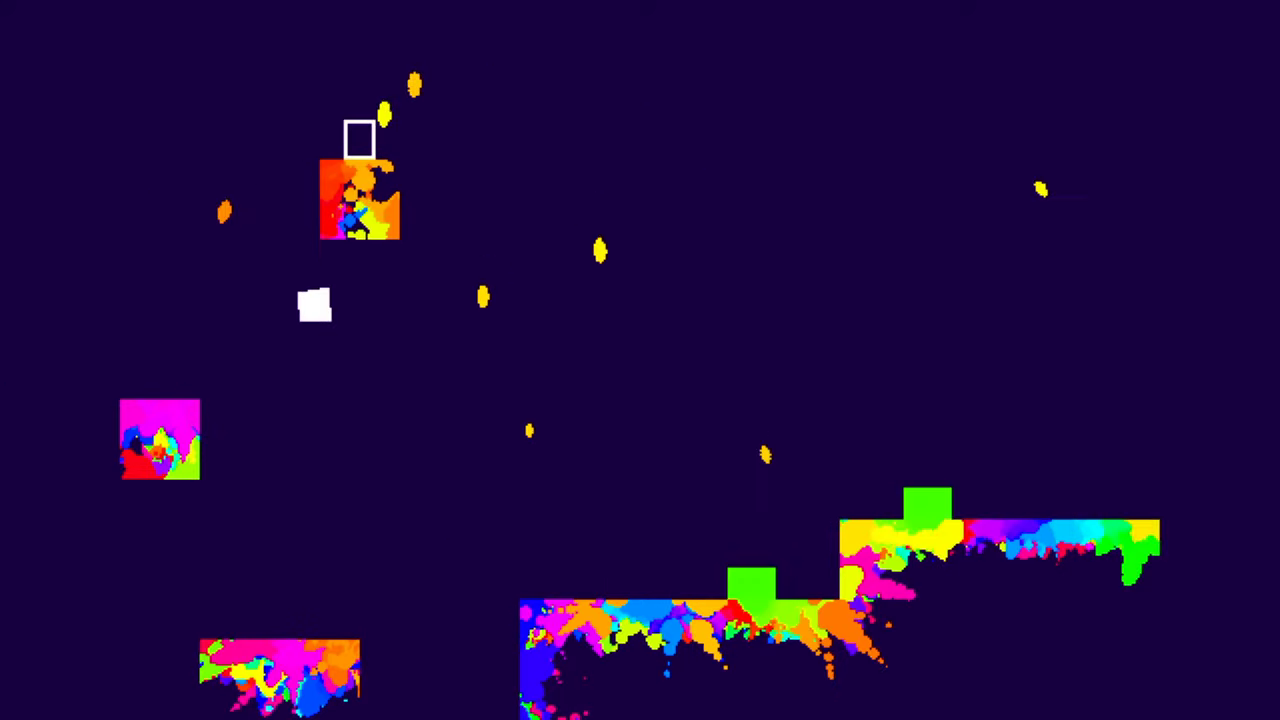
key("space")
key("Left")
key("space")
key("Right")
key("space")
key("Right")
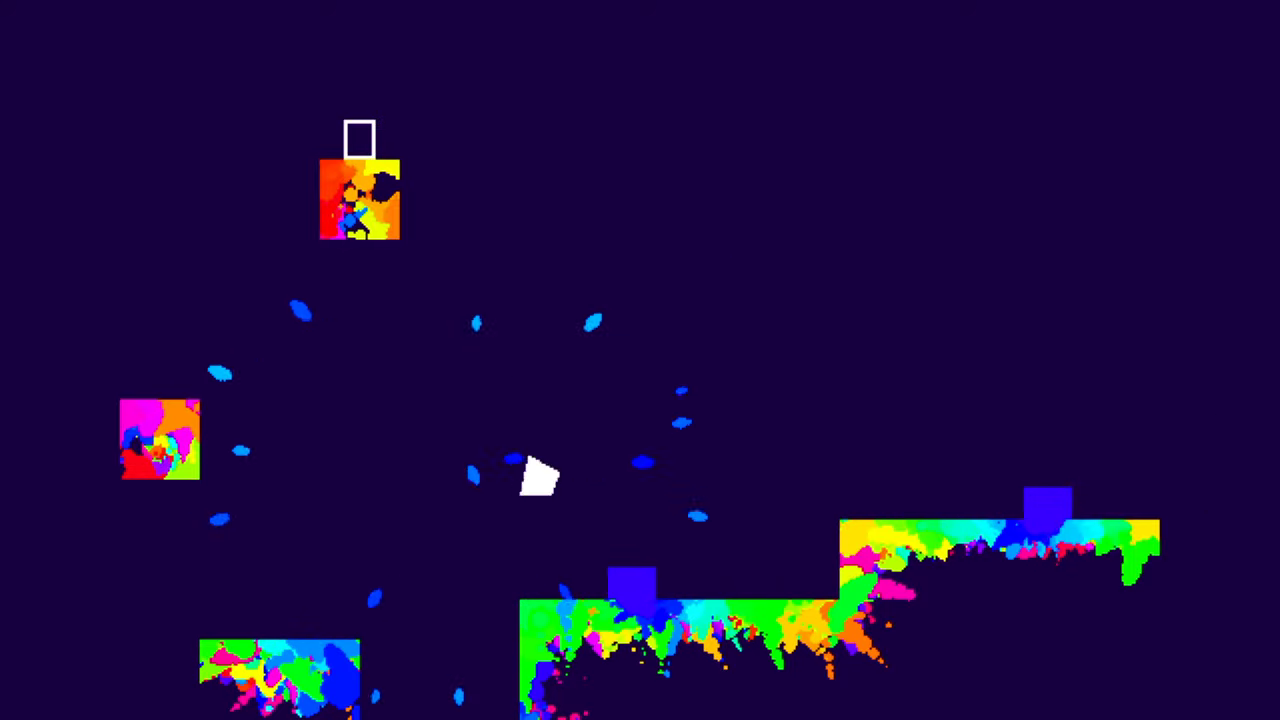
key("space")
key("Right")
key("Right")
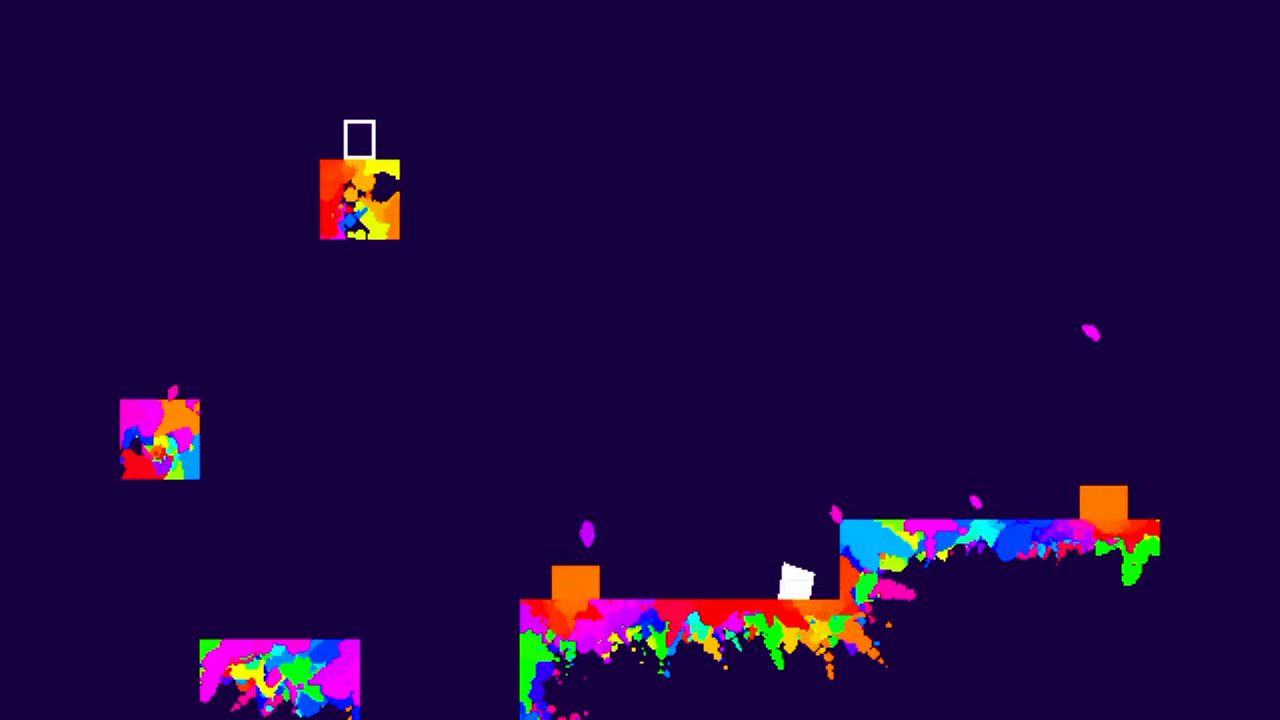
key("Left")
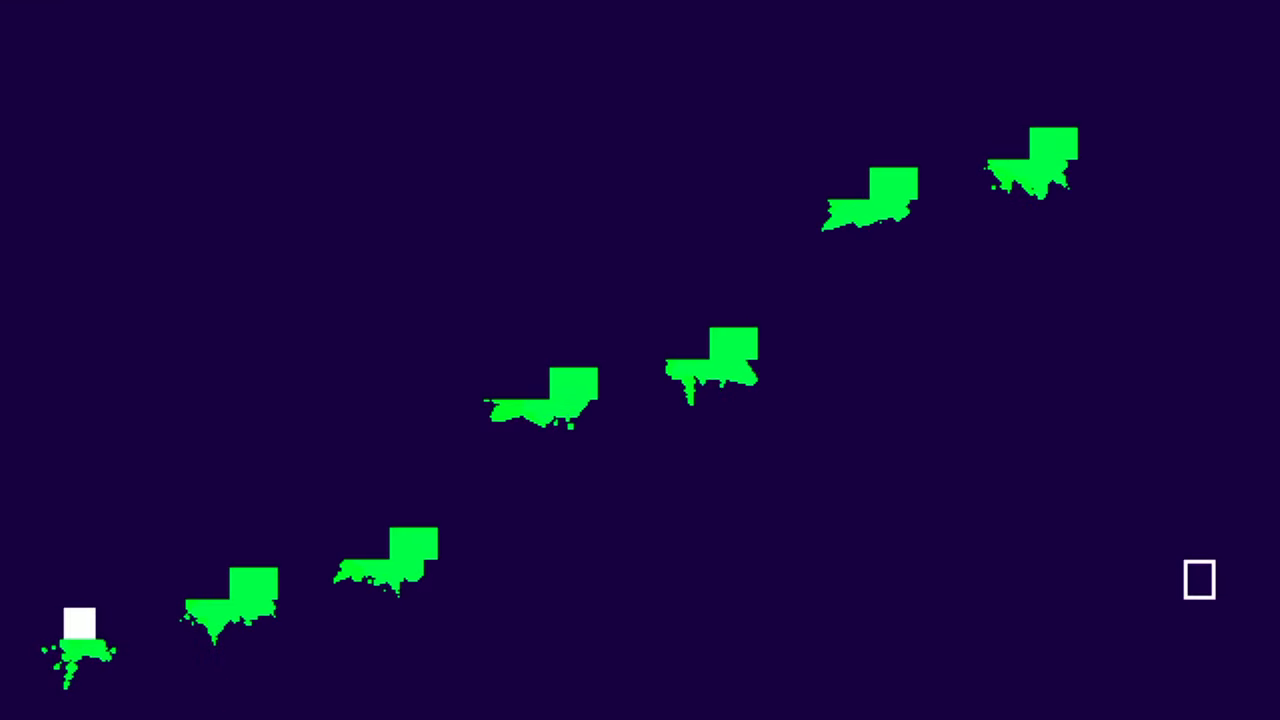
- Hop up the first two steps, spraying paint, to the foot of the tall wall
key("Up")
key("Right")
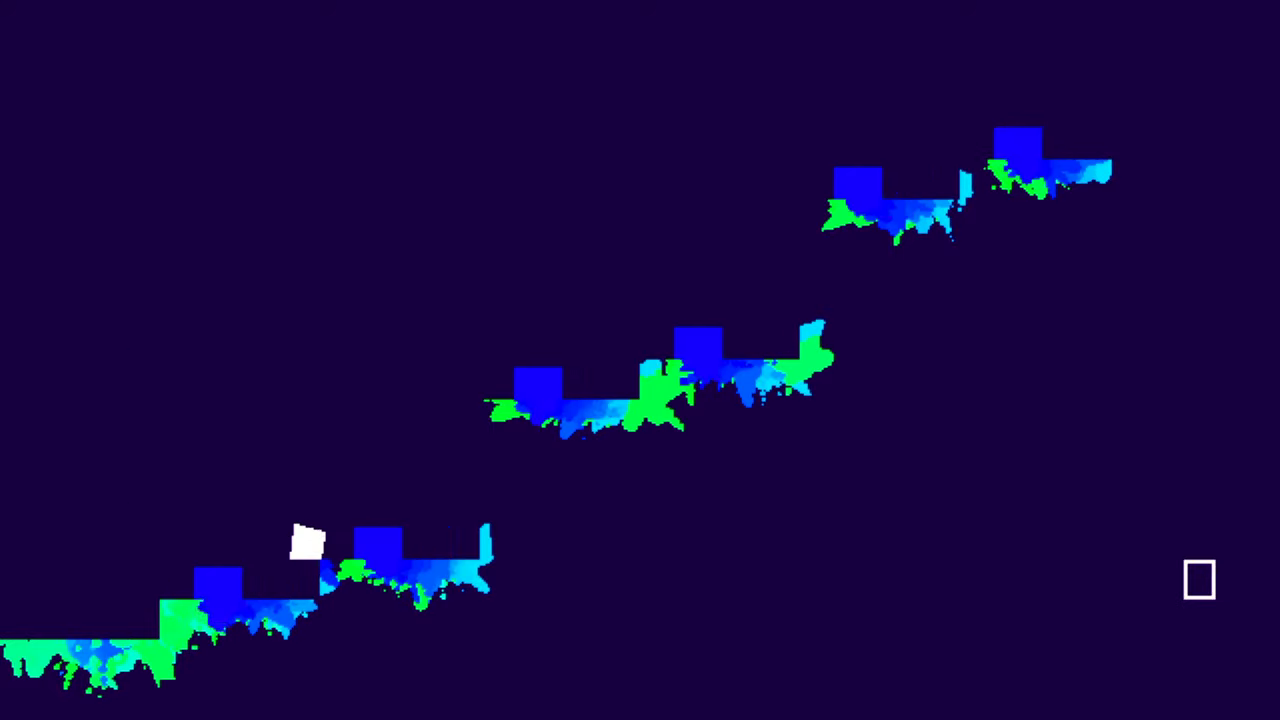
key("Right")
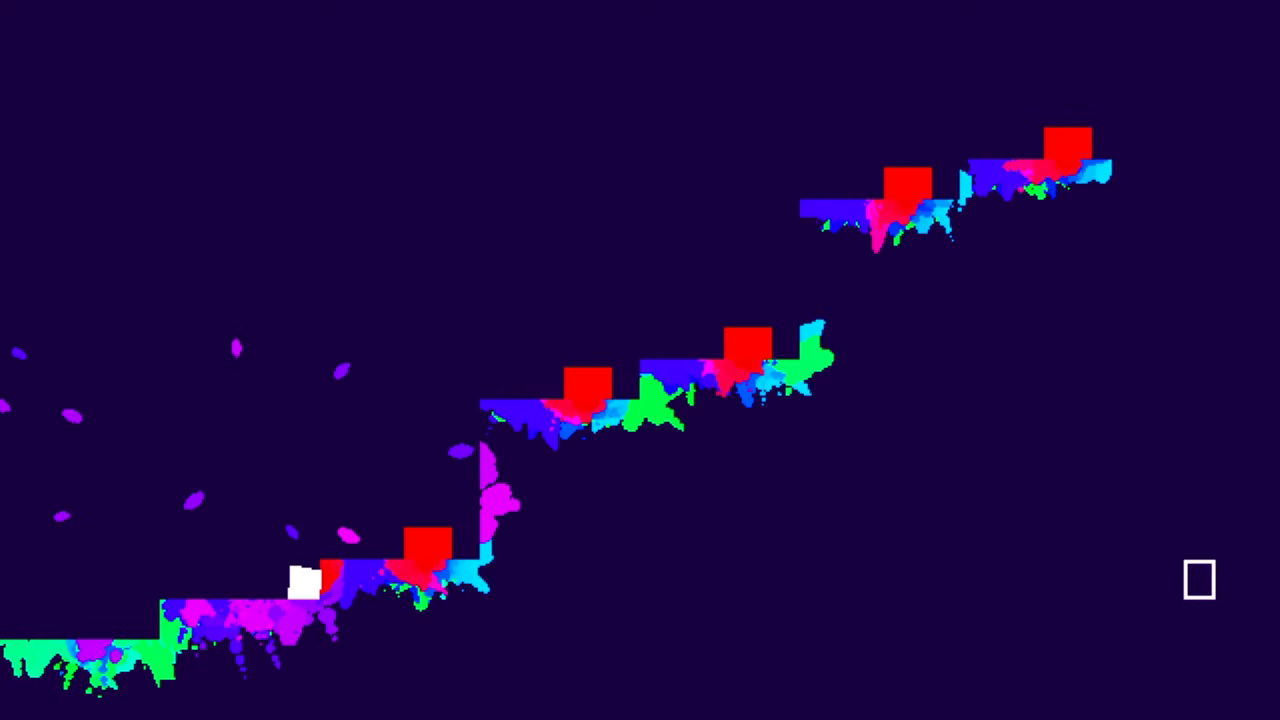
key("Up")
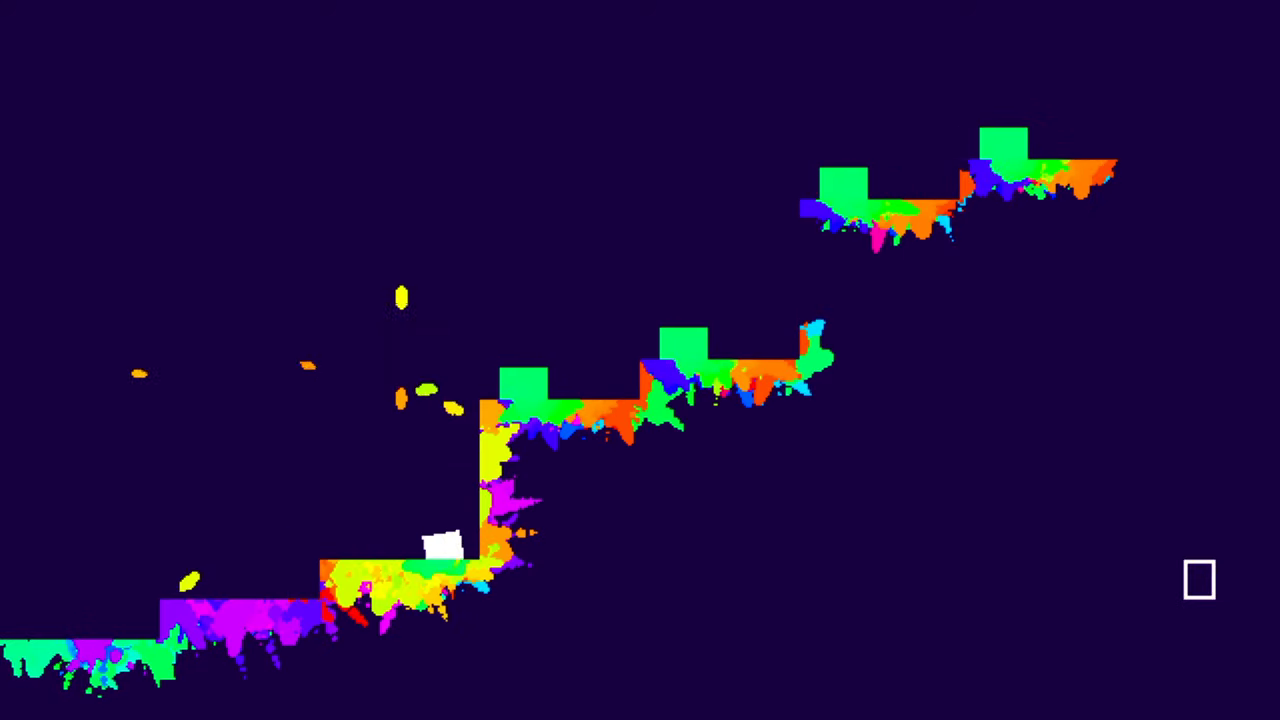
key("Left")
key("Right")
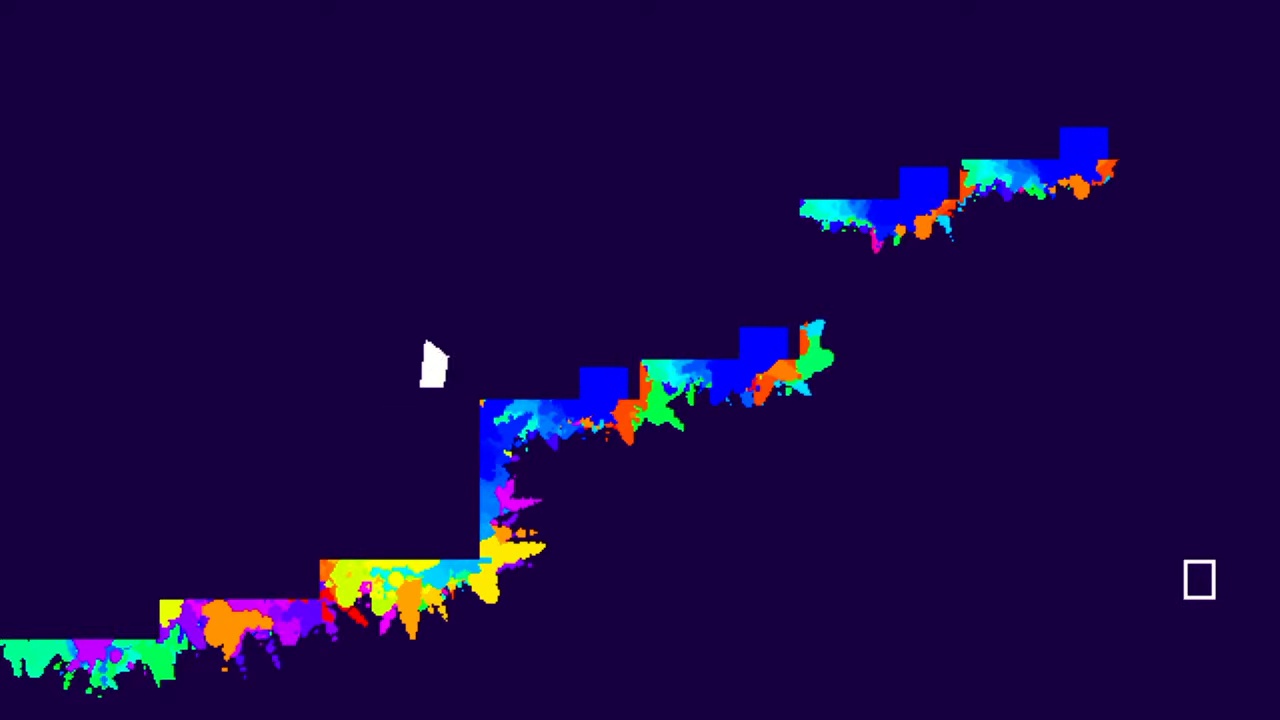
- Jump up the tall wall and double-jump onto the top step
key("Up")
key("Right")
key("Up")
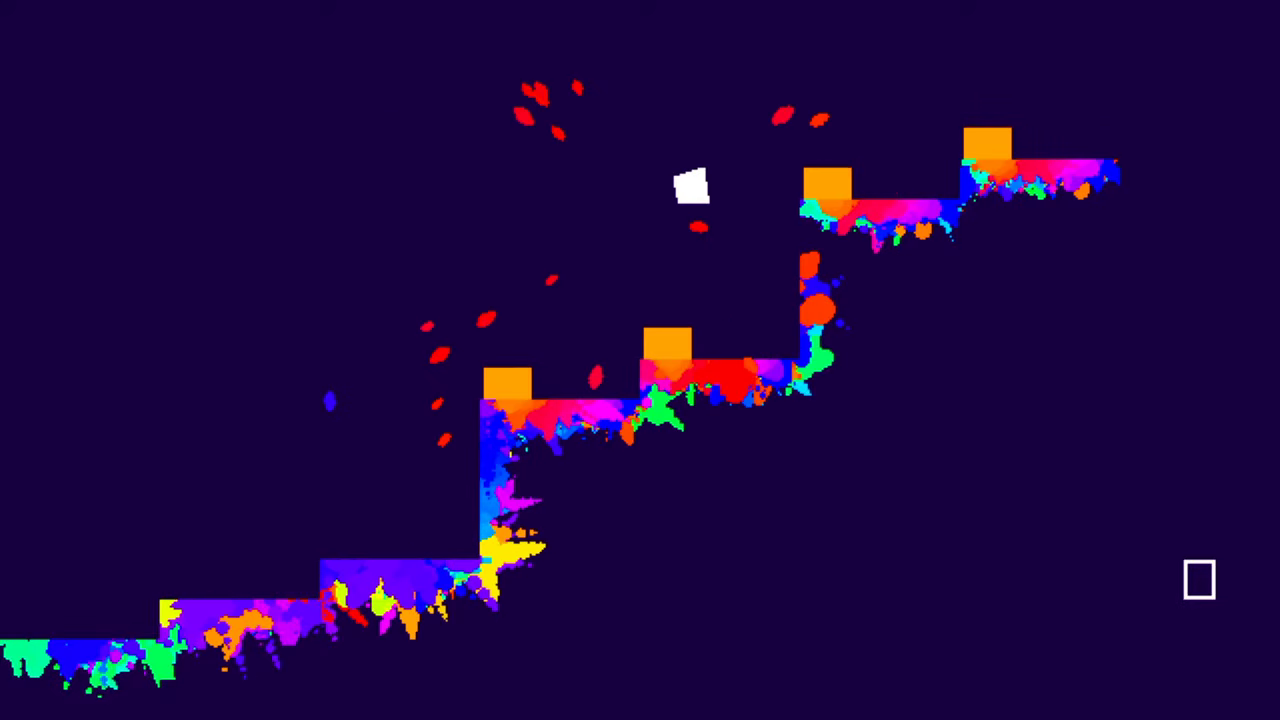
key("Right")
key("Left")
key("Up")
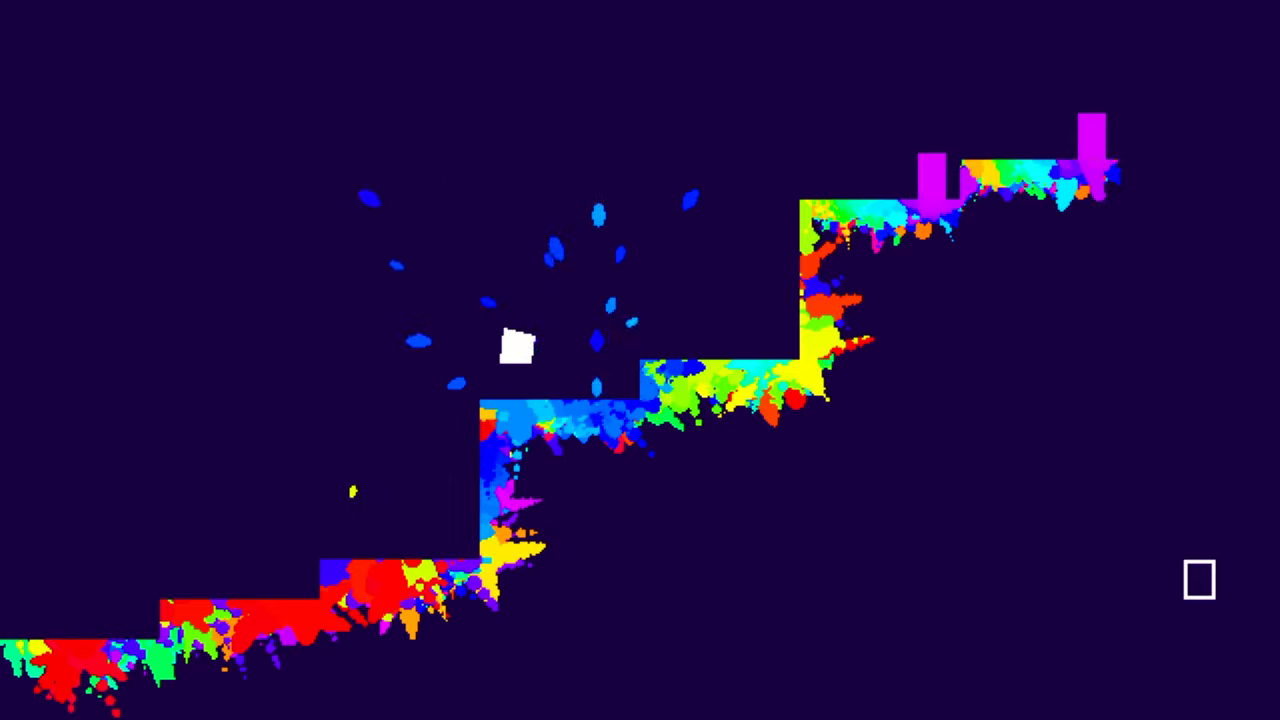
key("Right")
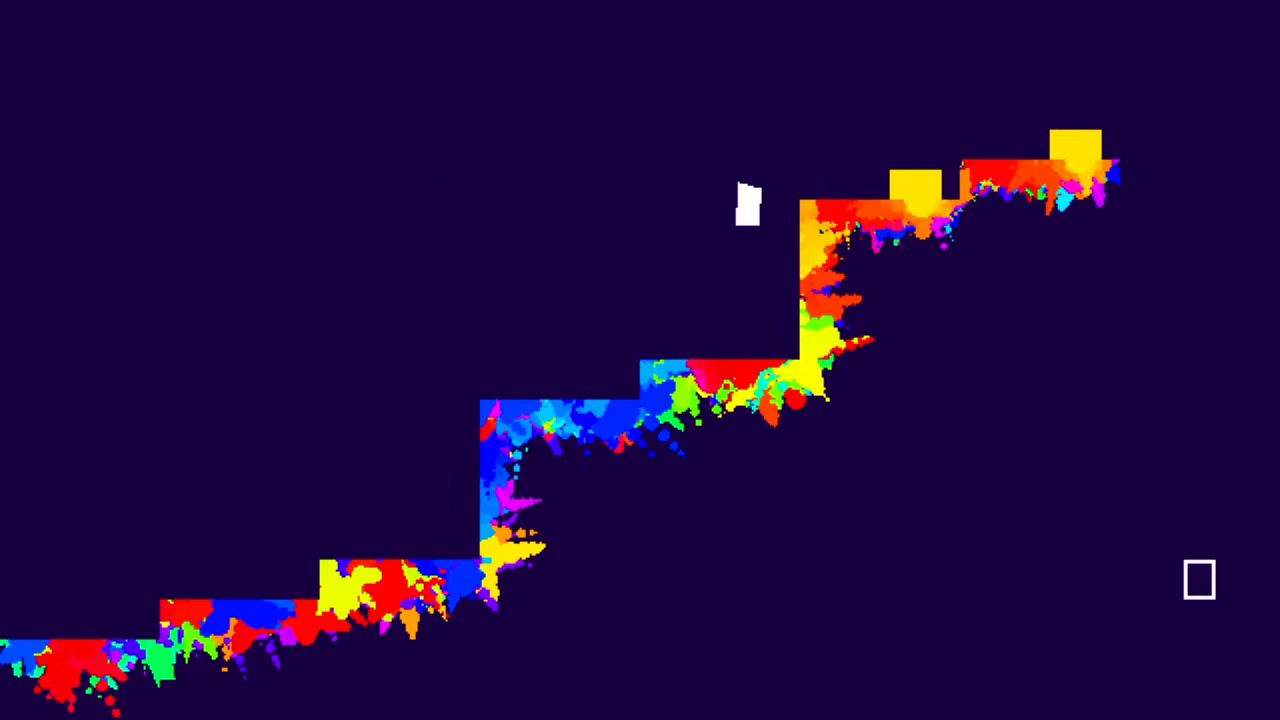
key("Right")
key("Up")
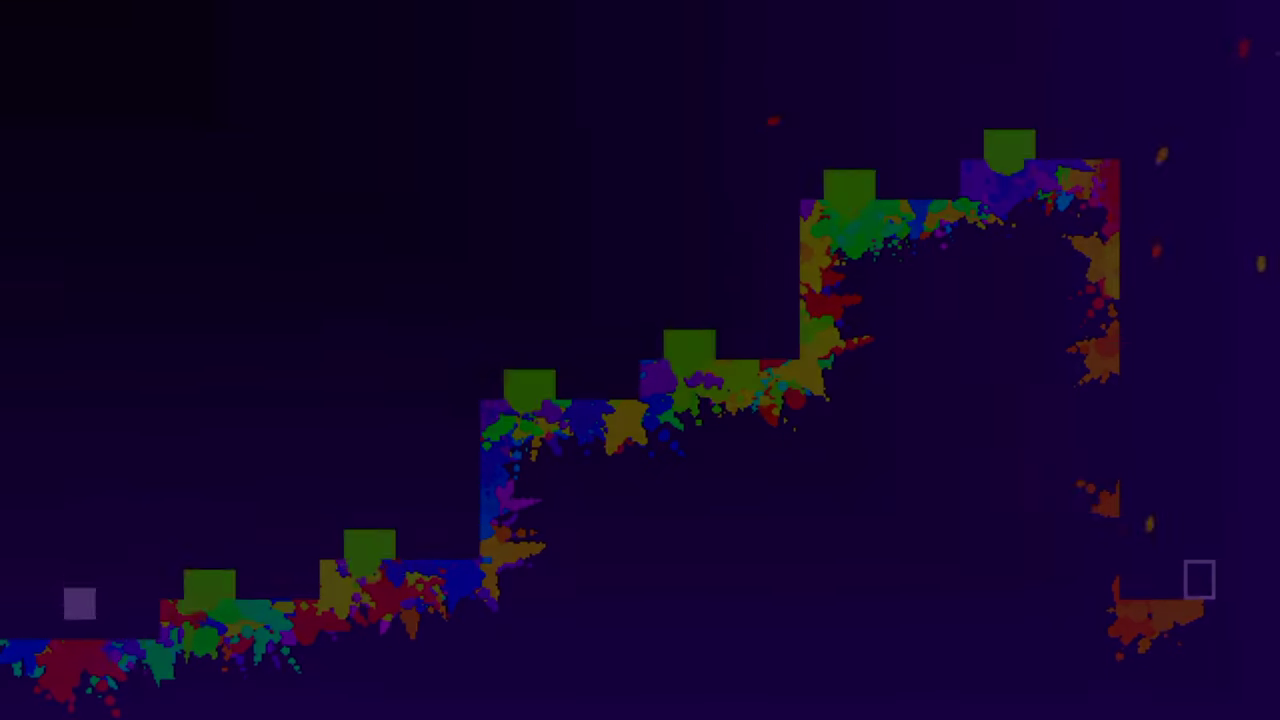
- Climb again from the first steps up and over the second step
key("Right")
key("Up")
key("Left")
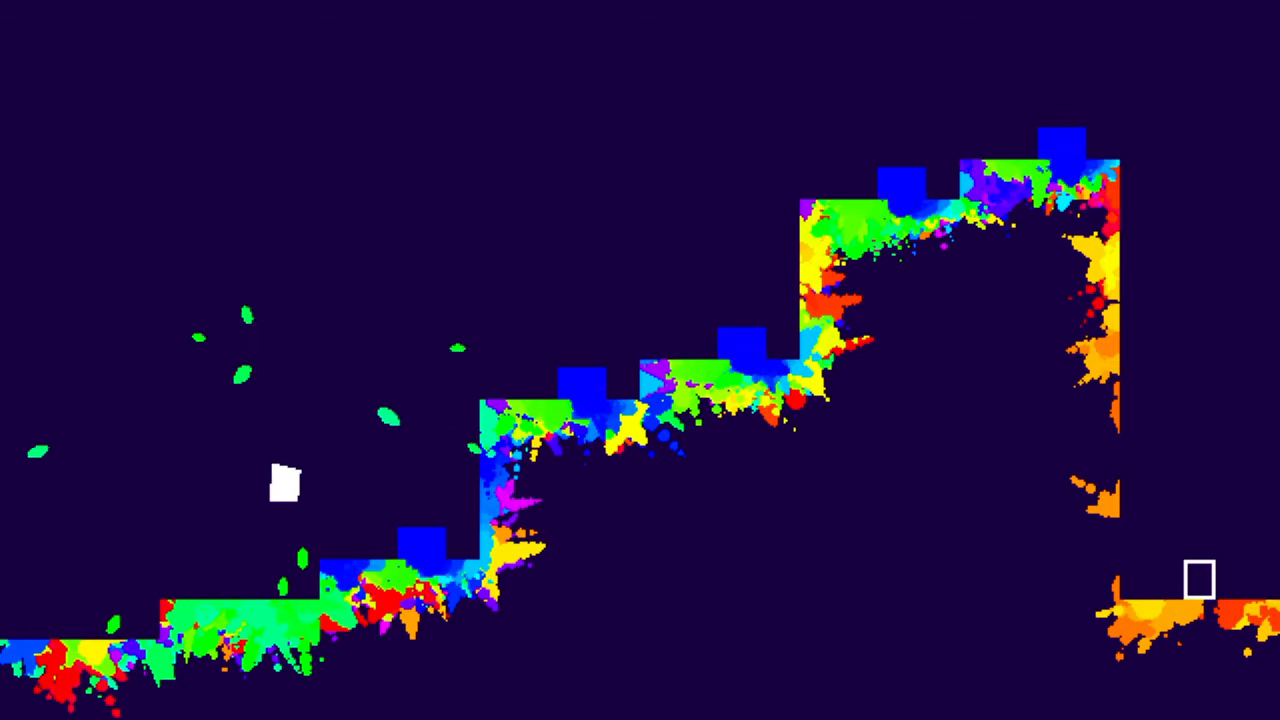
key("Right")
key("Up")
key("Up")
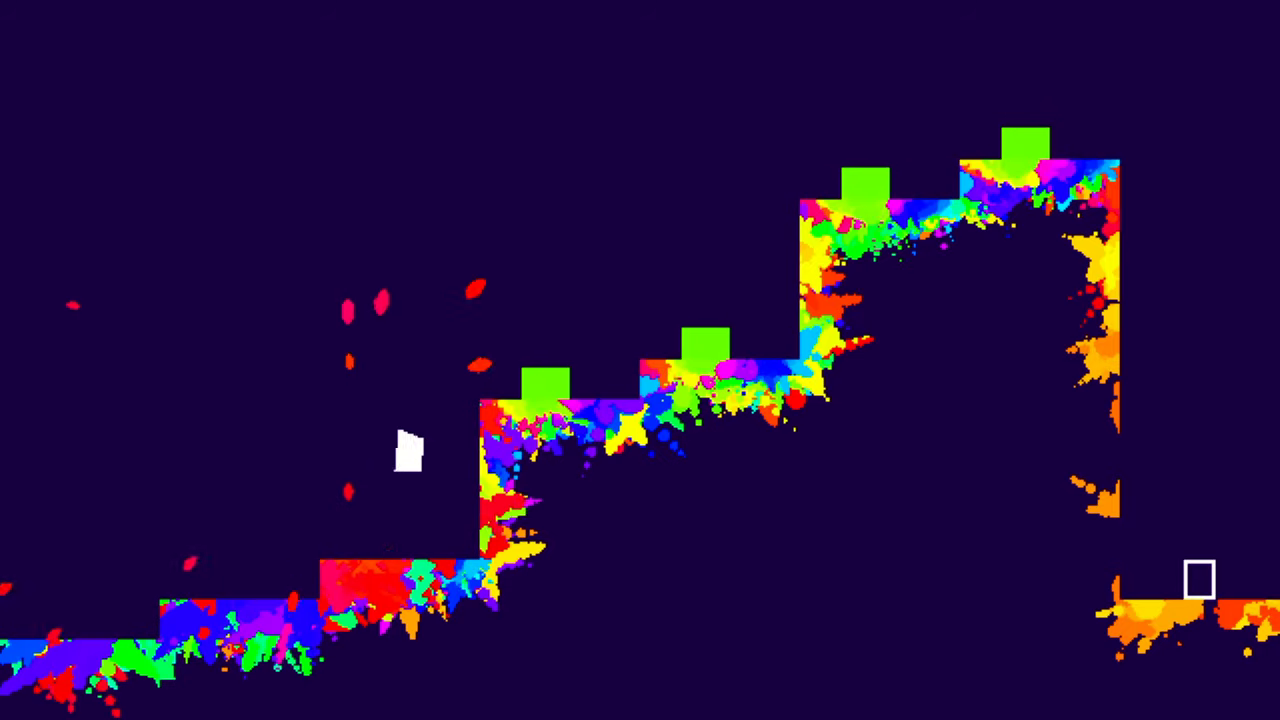
key("Up")
key("Right")
key("Right")
key("Up")
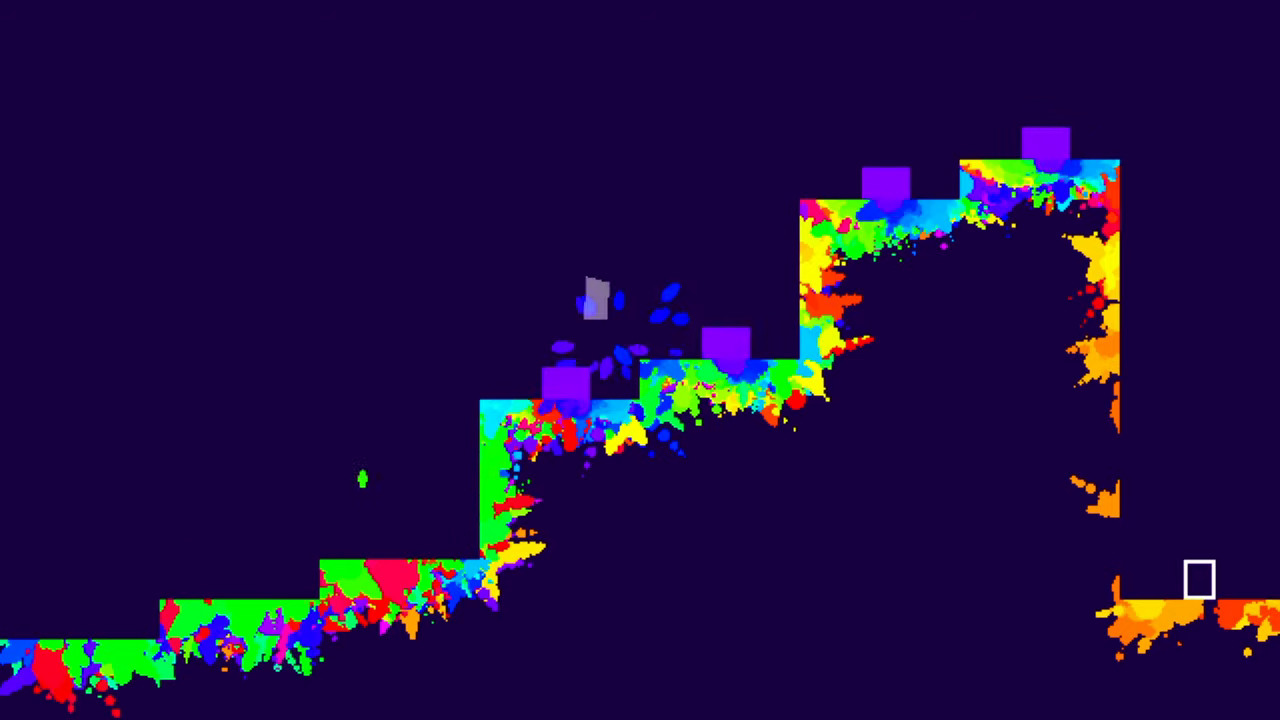
- Jump up the step wall, cross the top step, and drop past the right wall
key("Left")
key("Up")
key("Up")
key("Right")
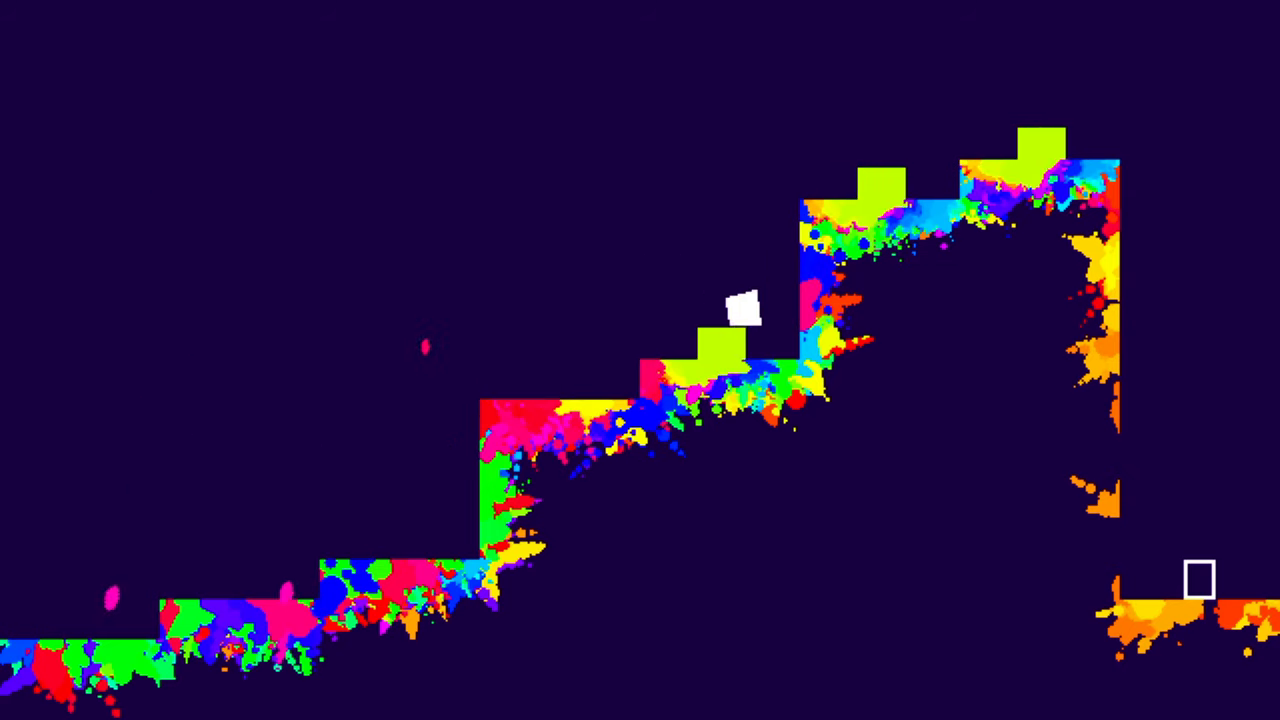
key("Up")
key("Left")
key("Up")
key("Right")
key("Up")
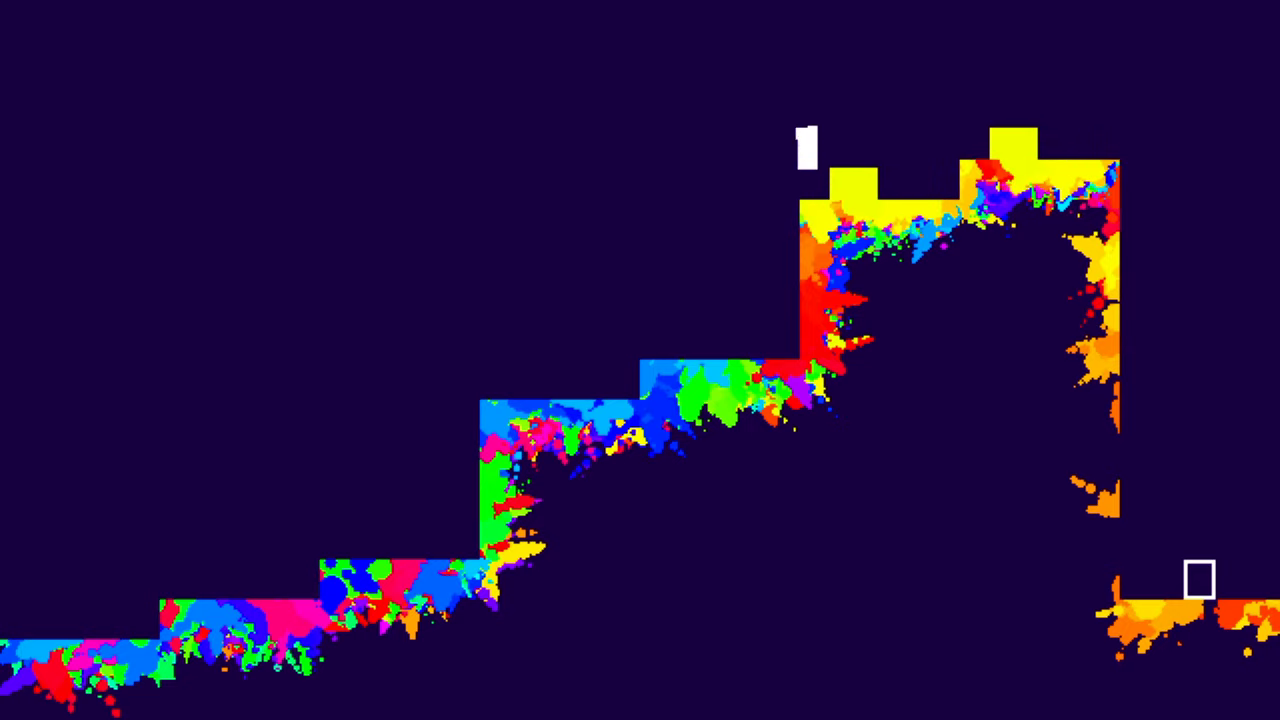
key("Right")
key("Up")
key("Up")
key("Up")
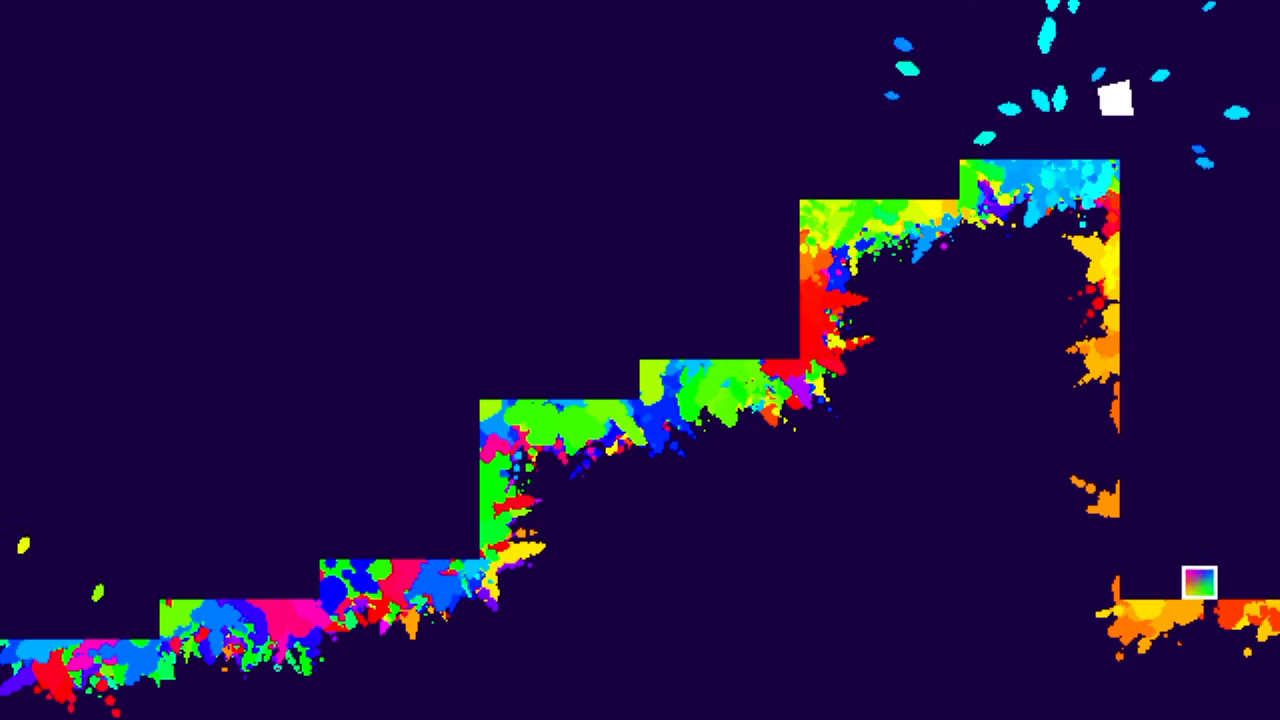
- Jump back and forth across the pyramid's stepped slopes and over its peak
key("Left")
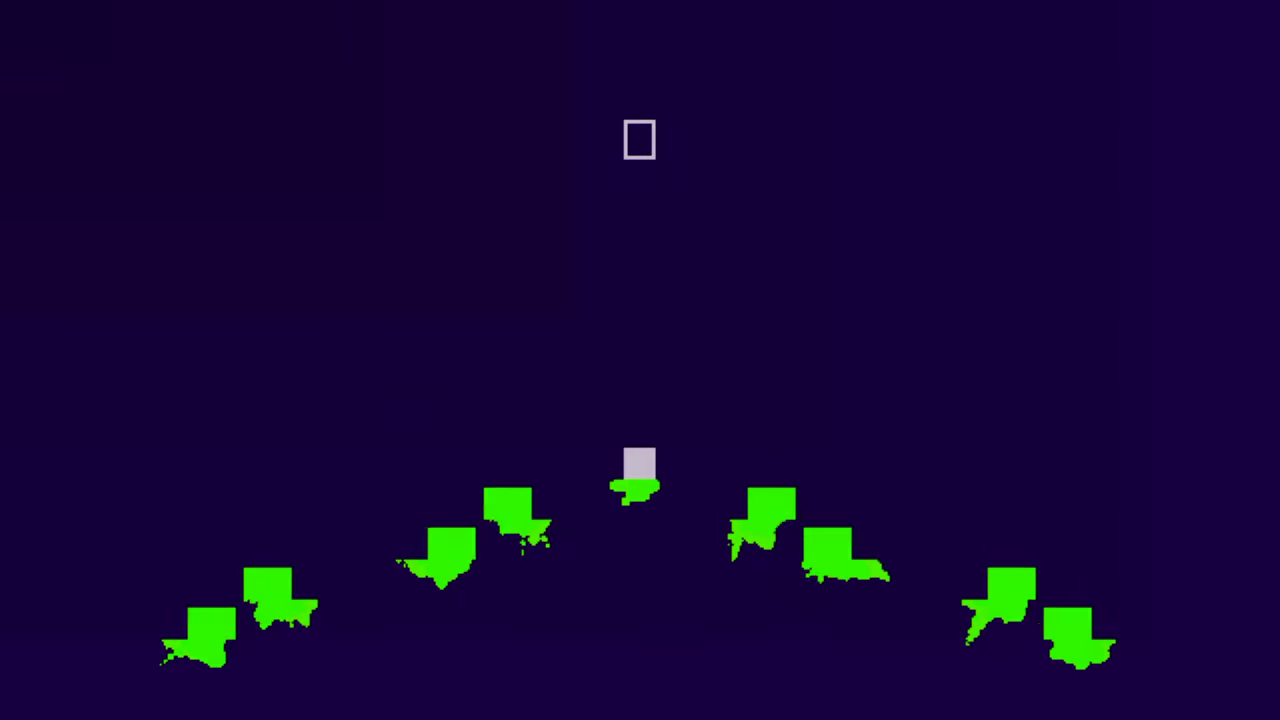
key("Left")
key("Up")
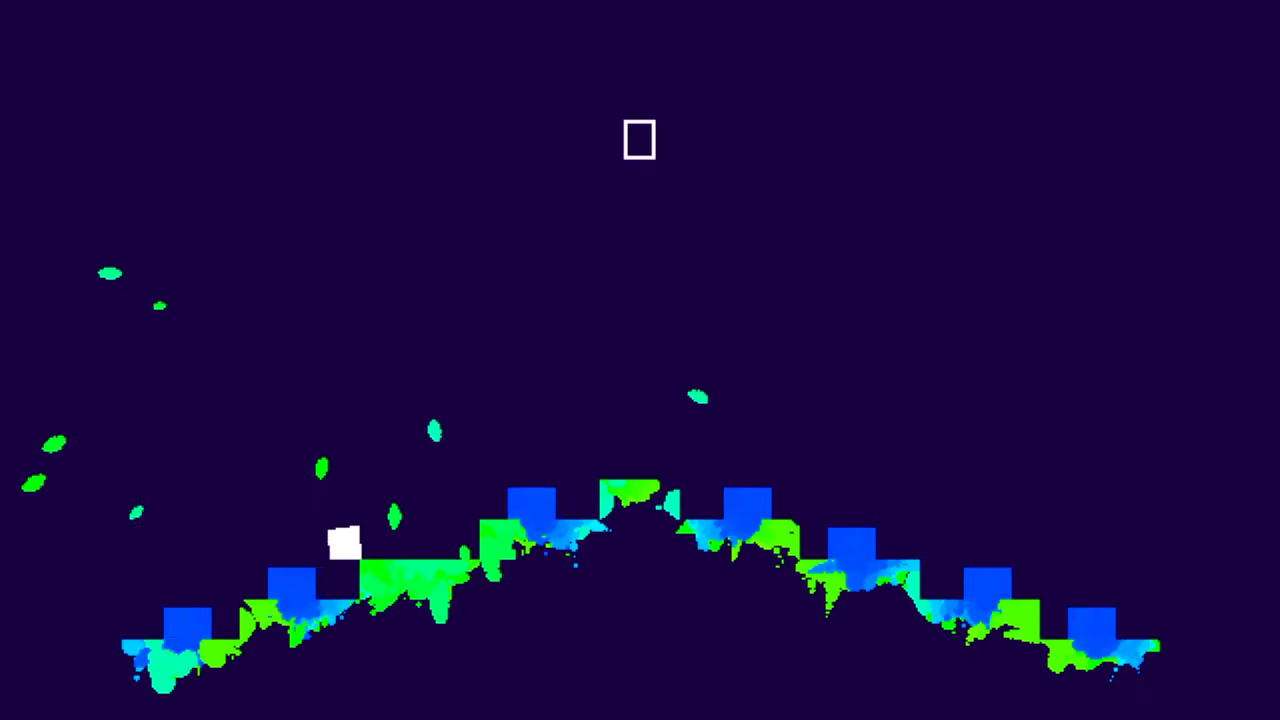
key("Left")
key("Up")
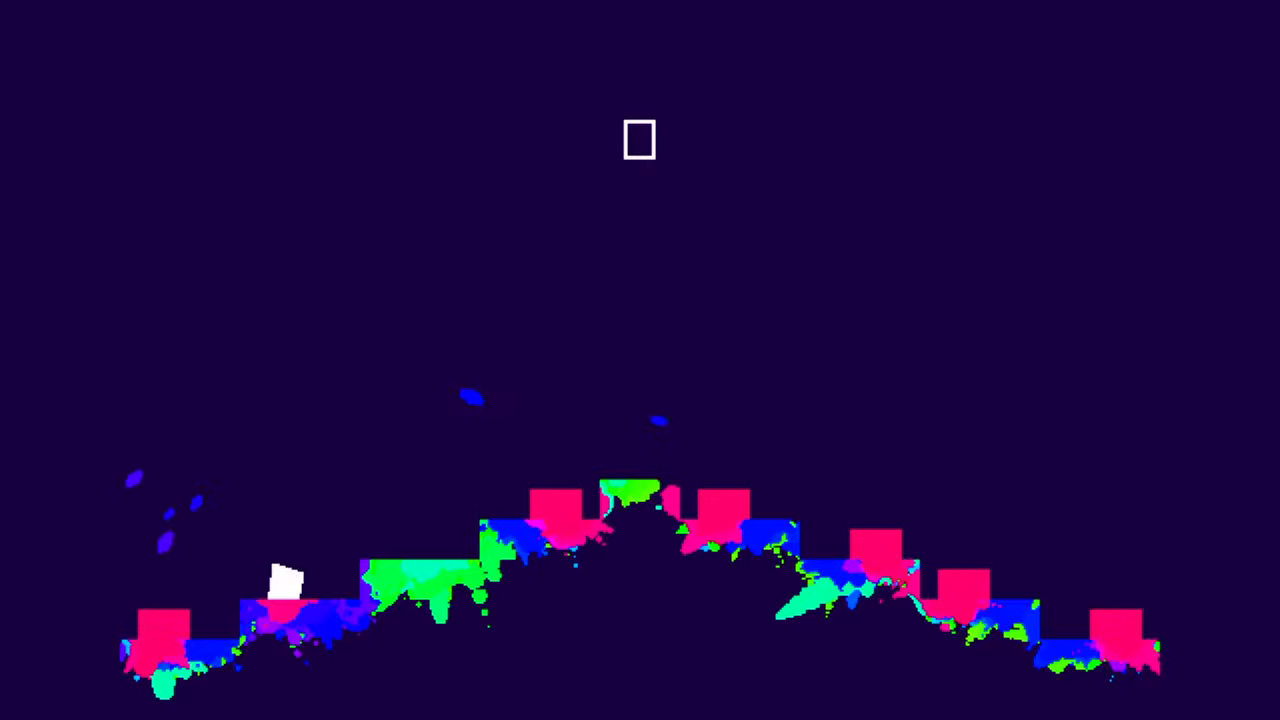
key("Up")
key("Right")
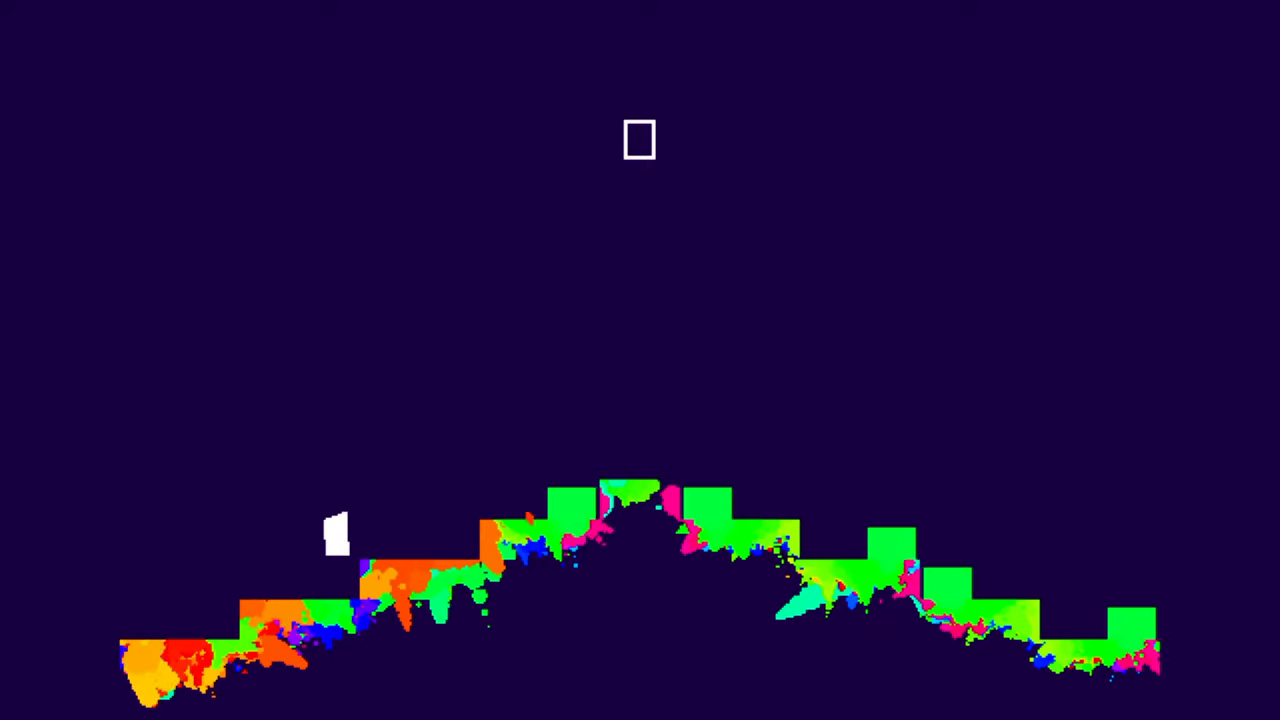
key("Right")
key("Left")
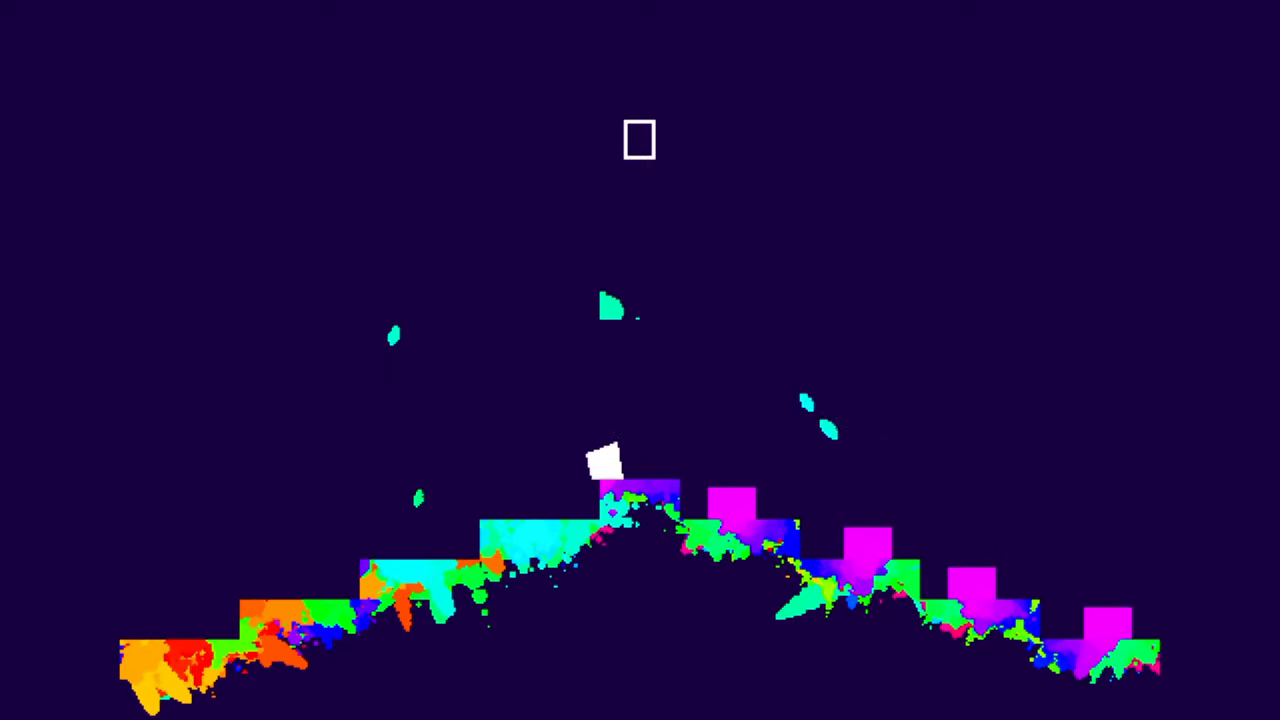
key("Right")
key("Up")
key("Up")
- Return to the peak and jump beside the floating block onto the exit
key("Right")
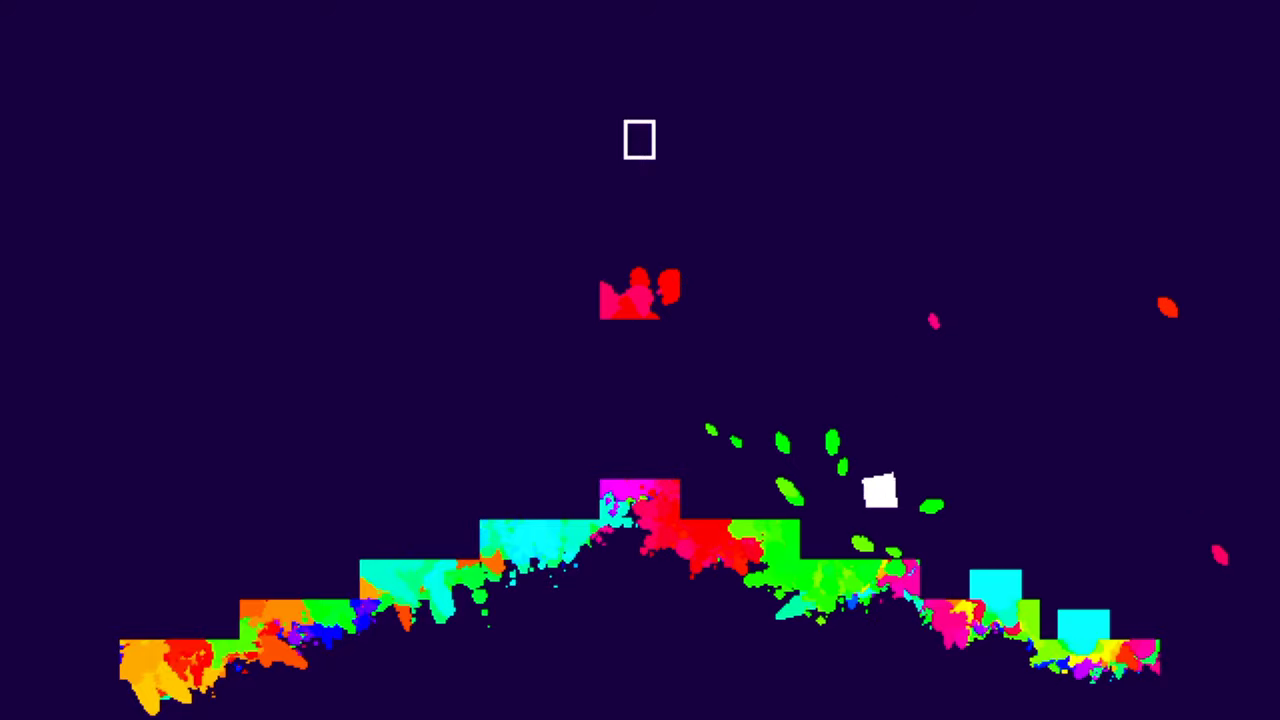
key("Right")
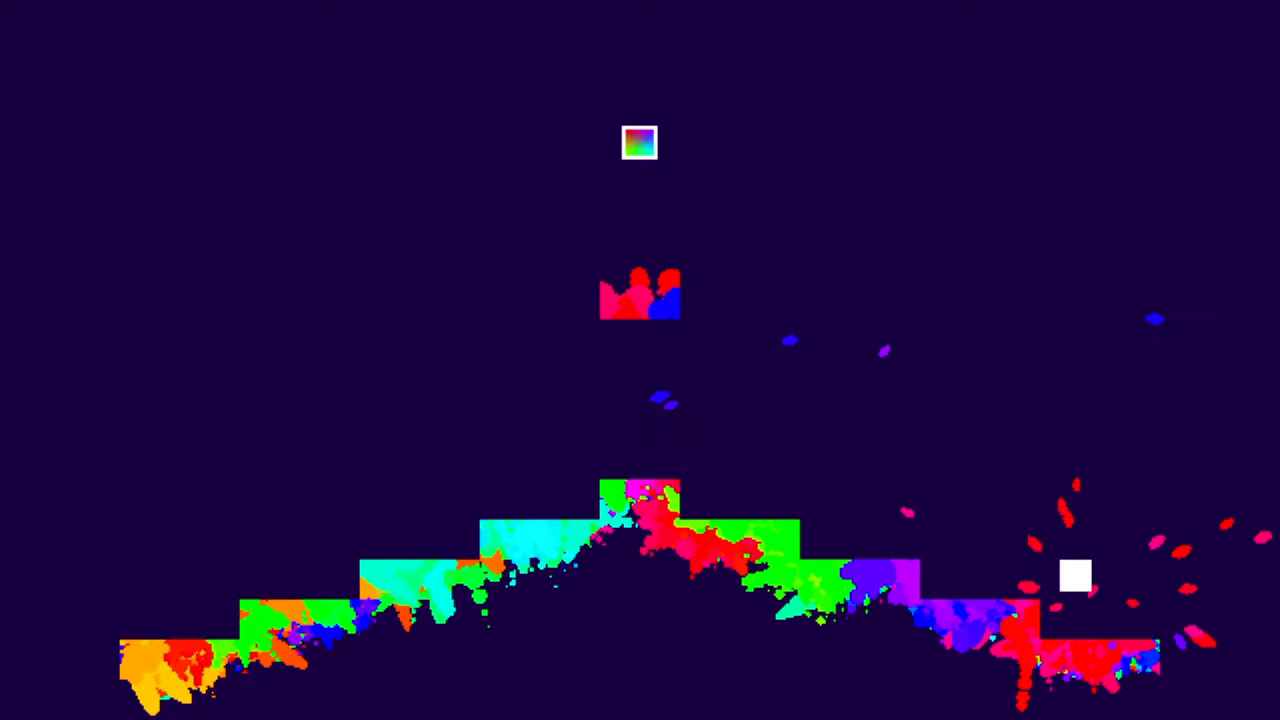
key("Left")
key("Up")
key("Left")
key("Up")
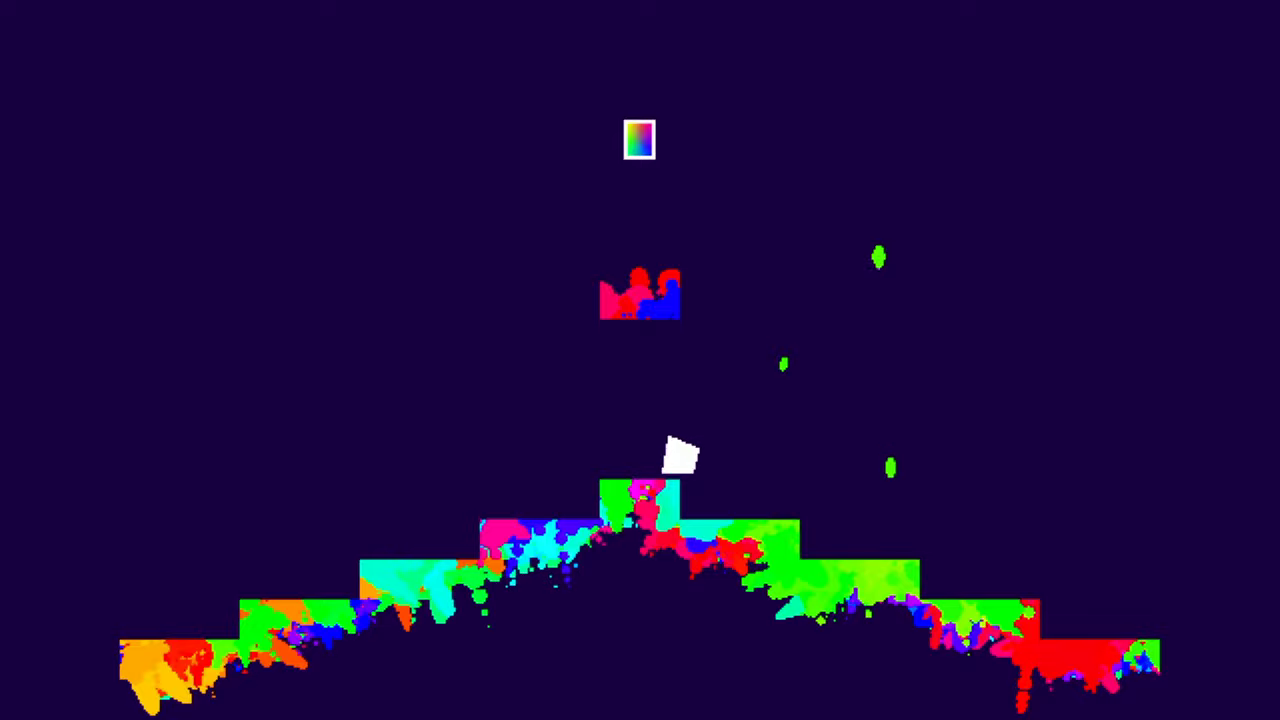
key("Up")
key("Right")
key("Left")
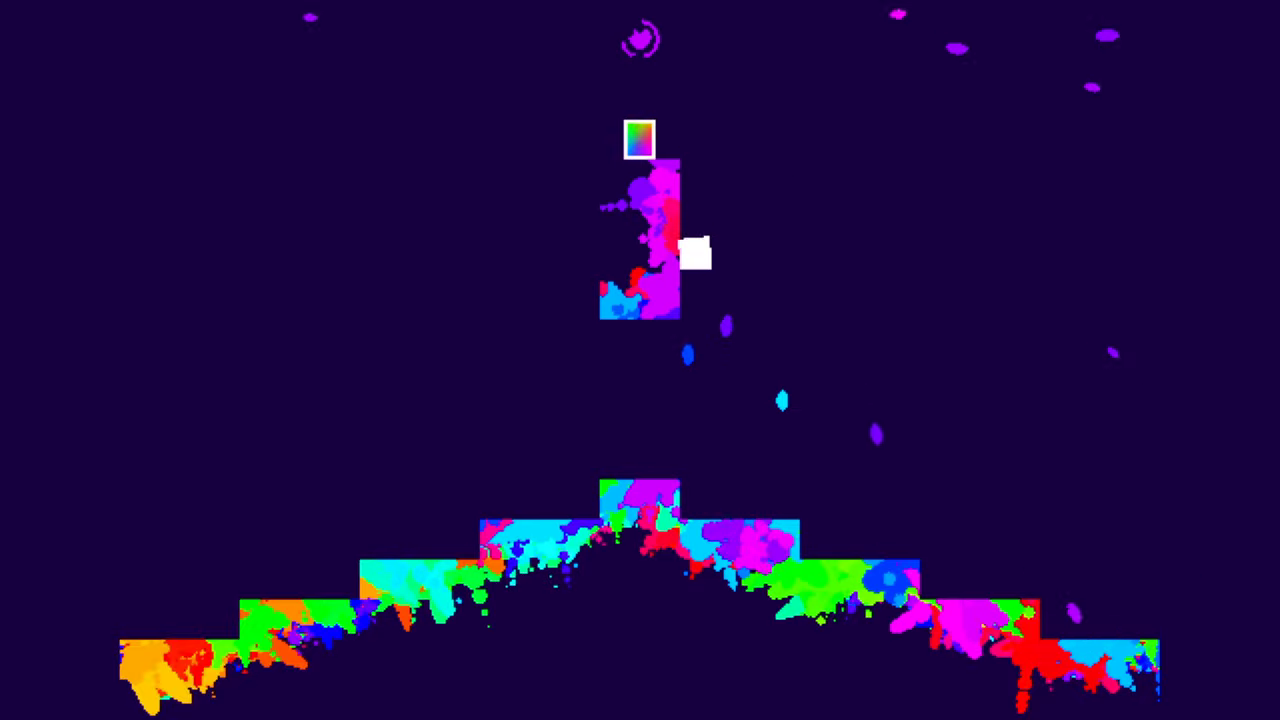
key("Up")
key("Right")
key("Left")
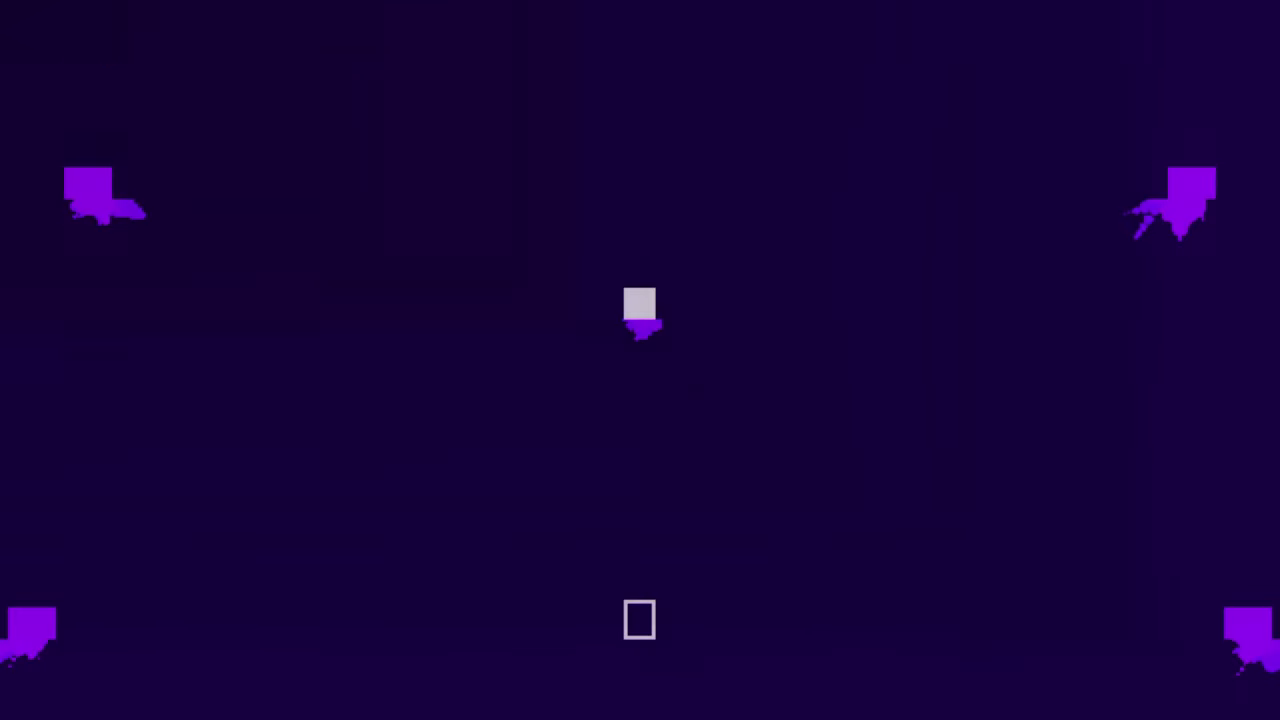
- Jump repeatedly above the new level's starting block, then leap left toward the upper platforms
key("Up")
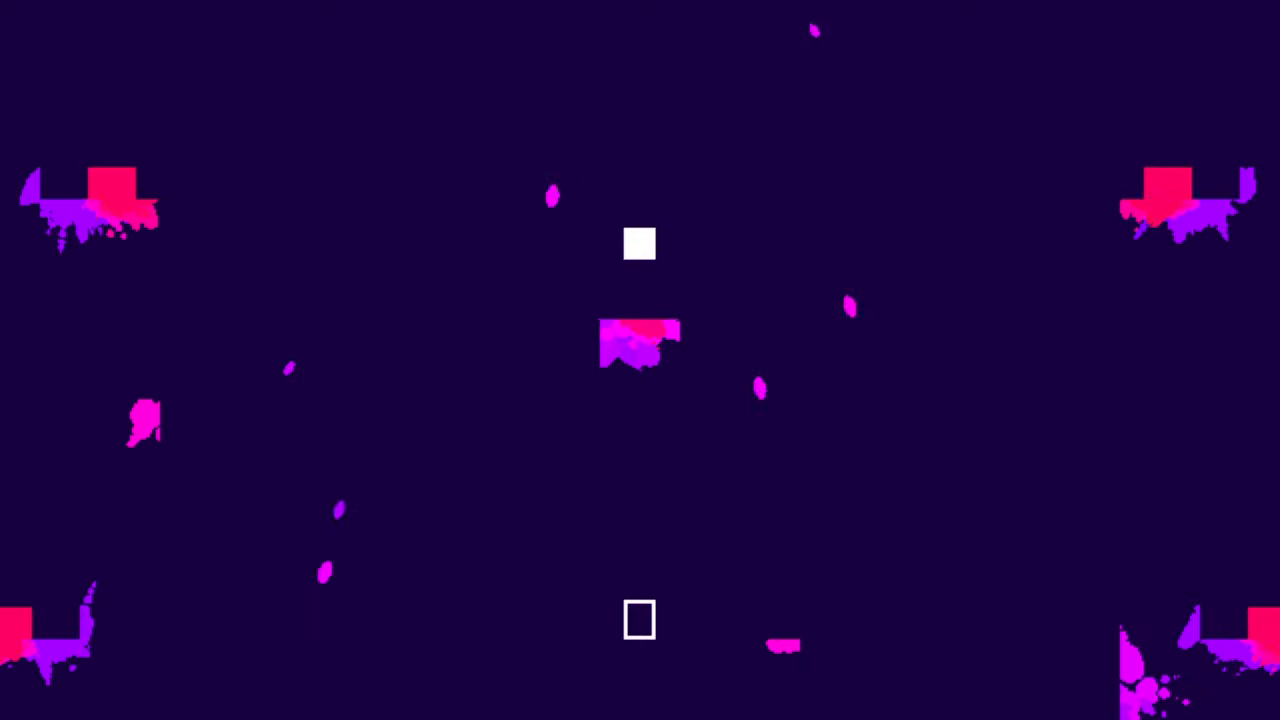
key("Up")
key("Up")
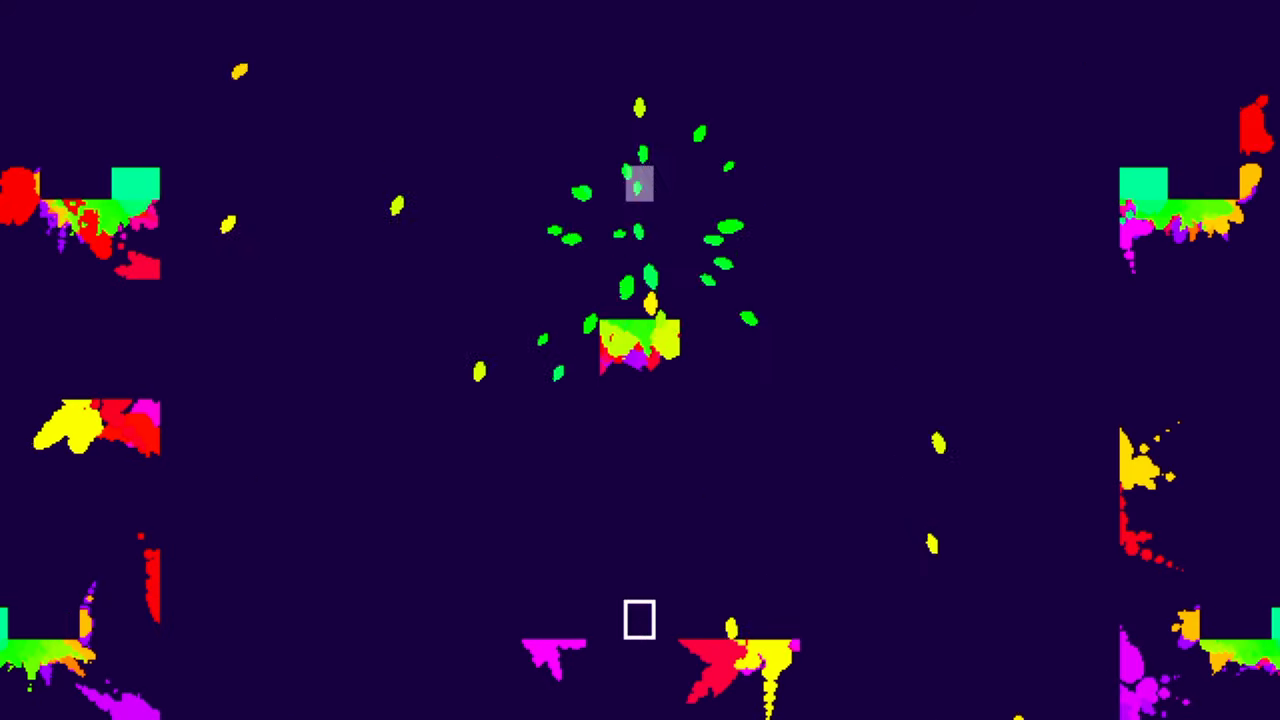
key("Up")
key("Up")
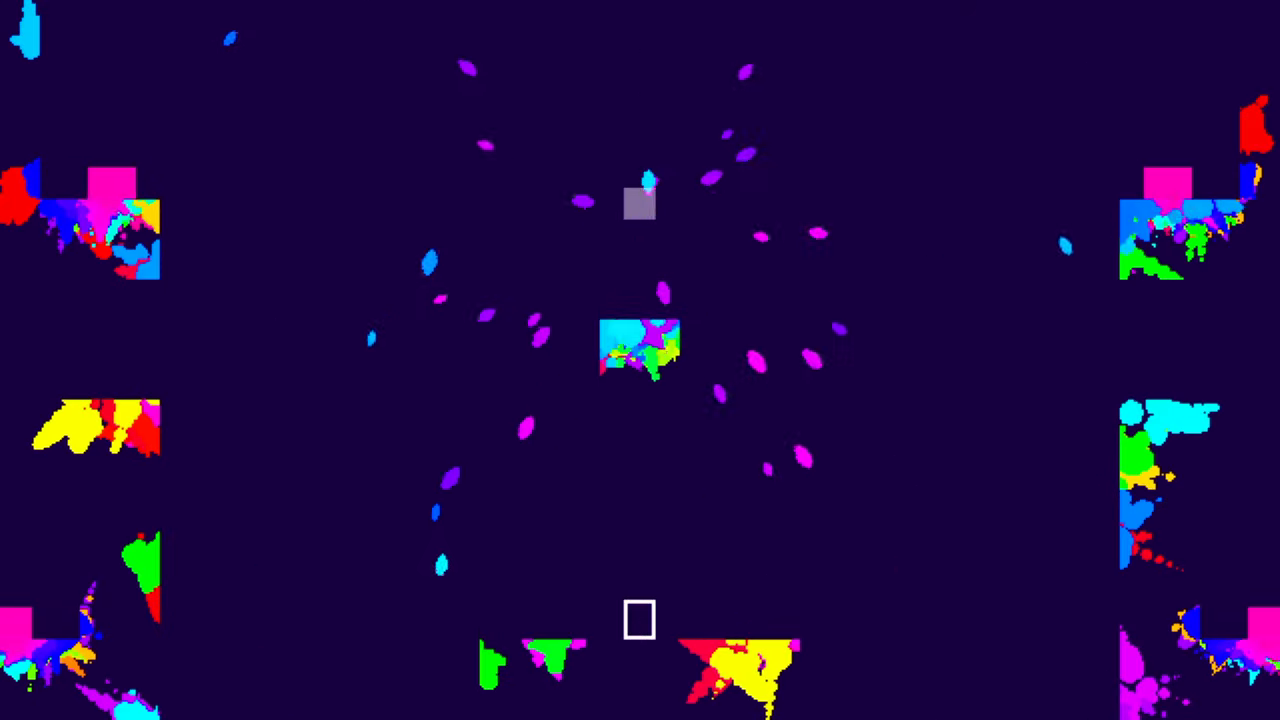
key("Up")
key("Up")
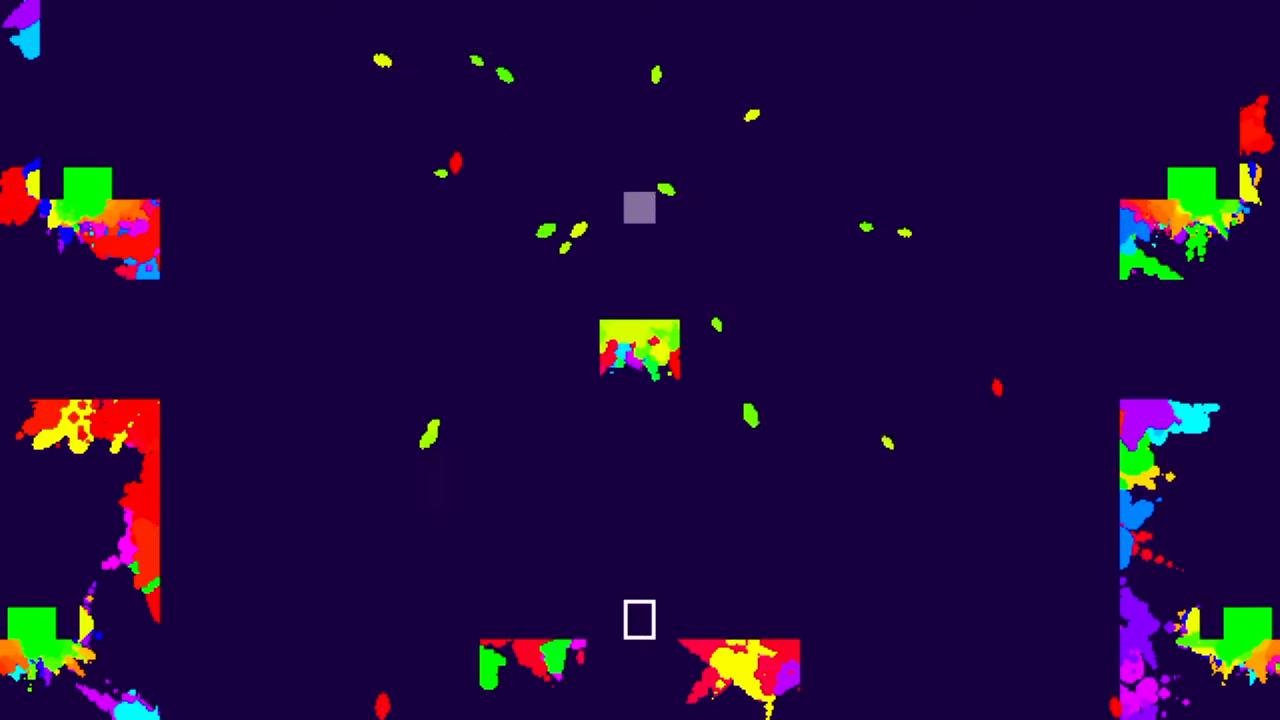
key("Left")
key("Up")
key("Up")
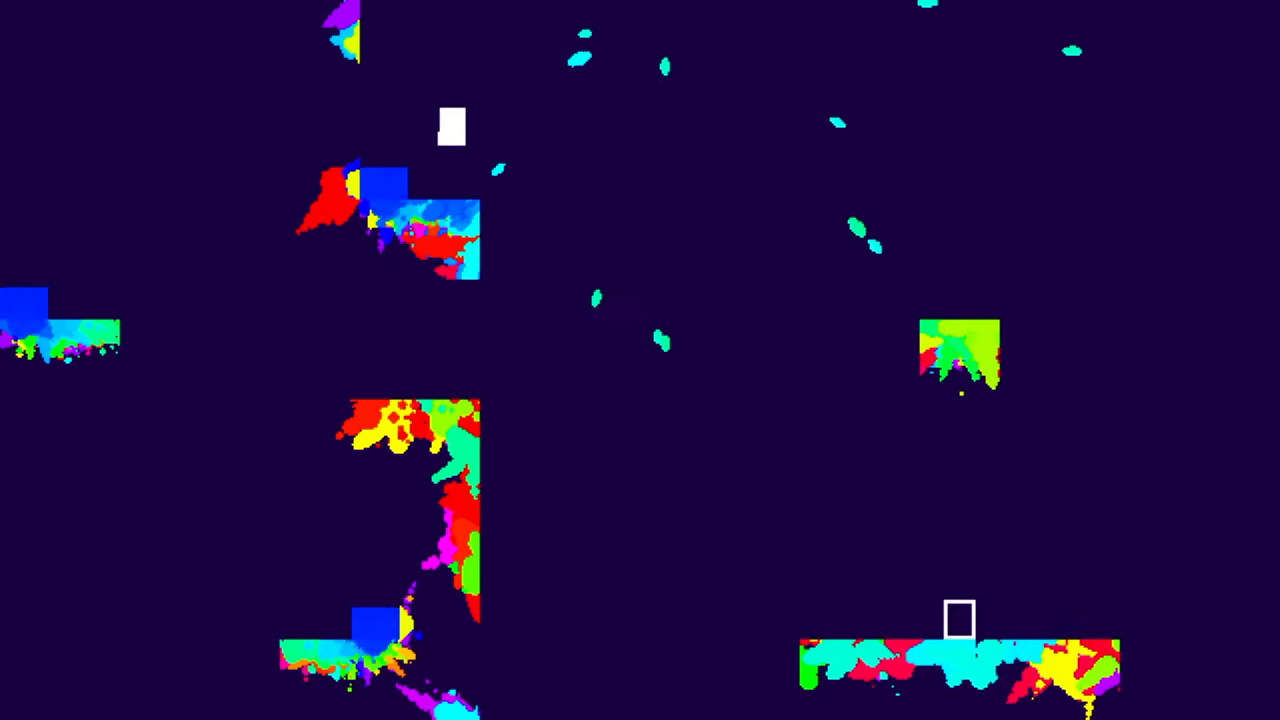
key("Up")
- Cross the upper platform, drop to the lower one, and climb the left wall
key("Left")
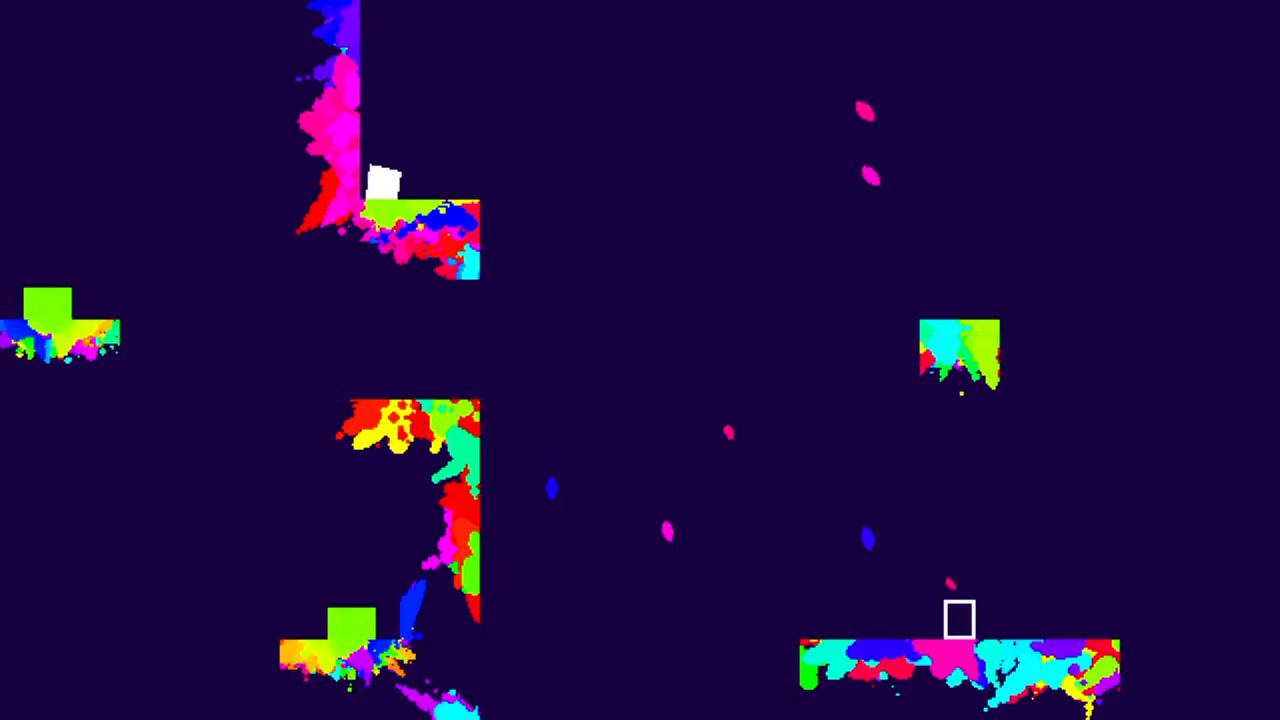
key("Right")
key("Left")
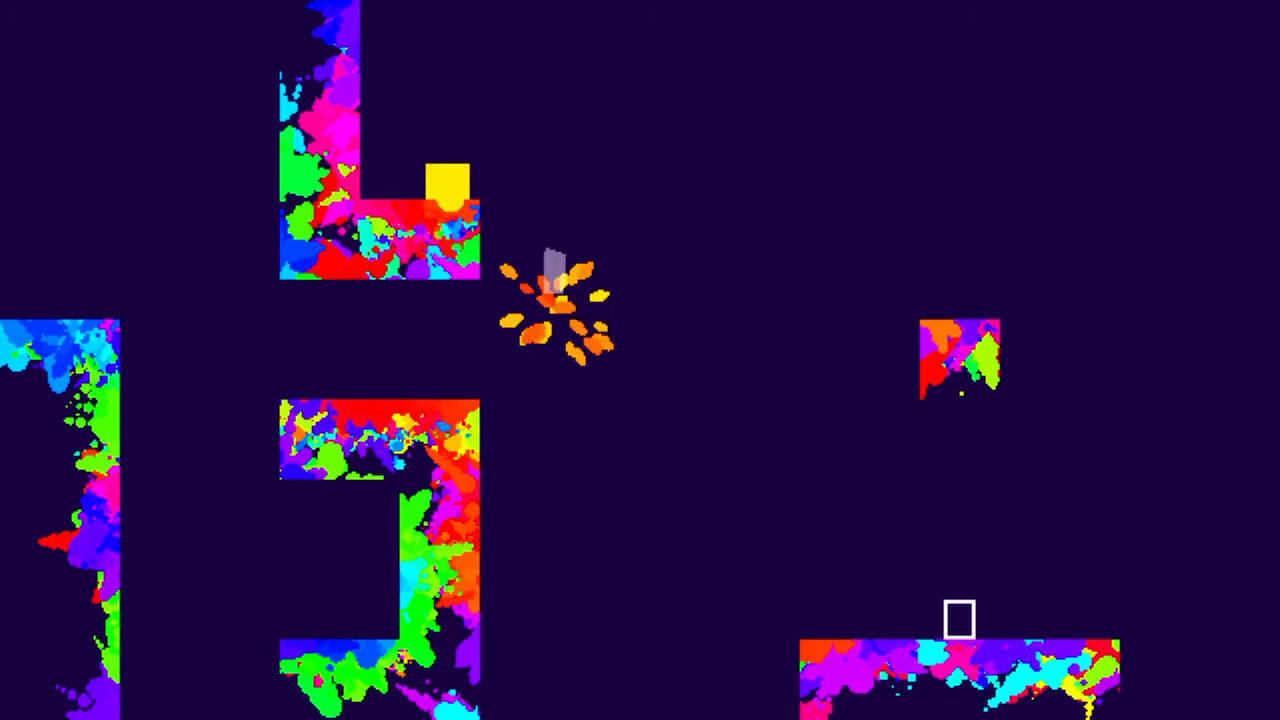
- Move onto the L-shaped platform, run right, and climb the painted wall
key("Up")
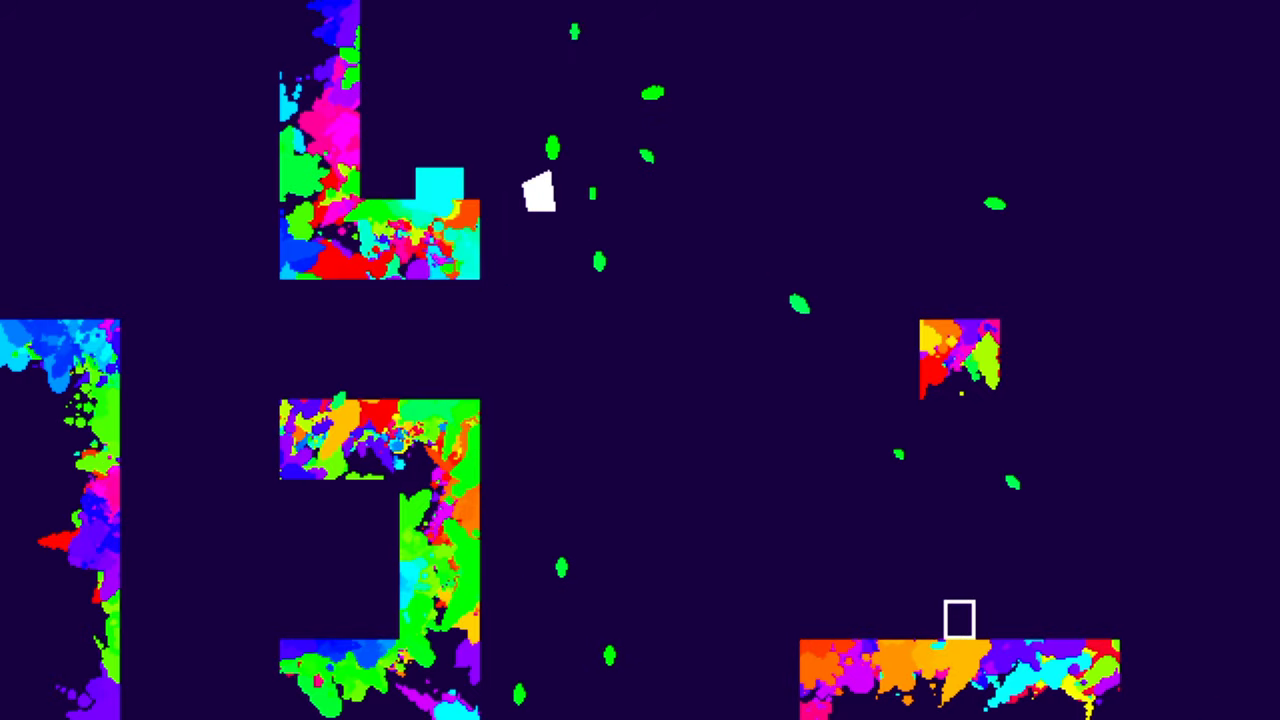
key("Left")
key("Up")
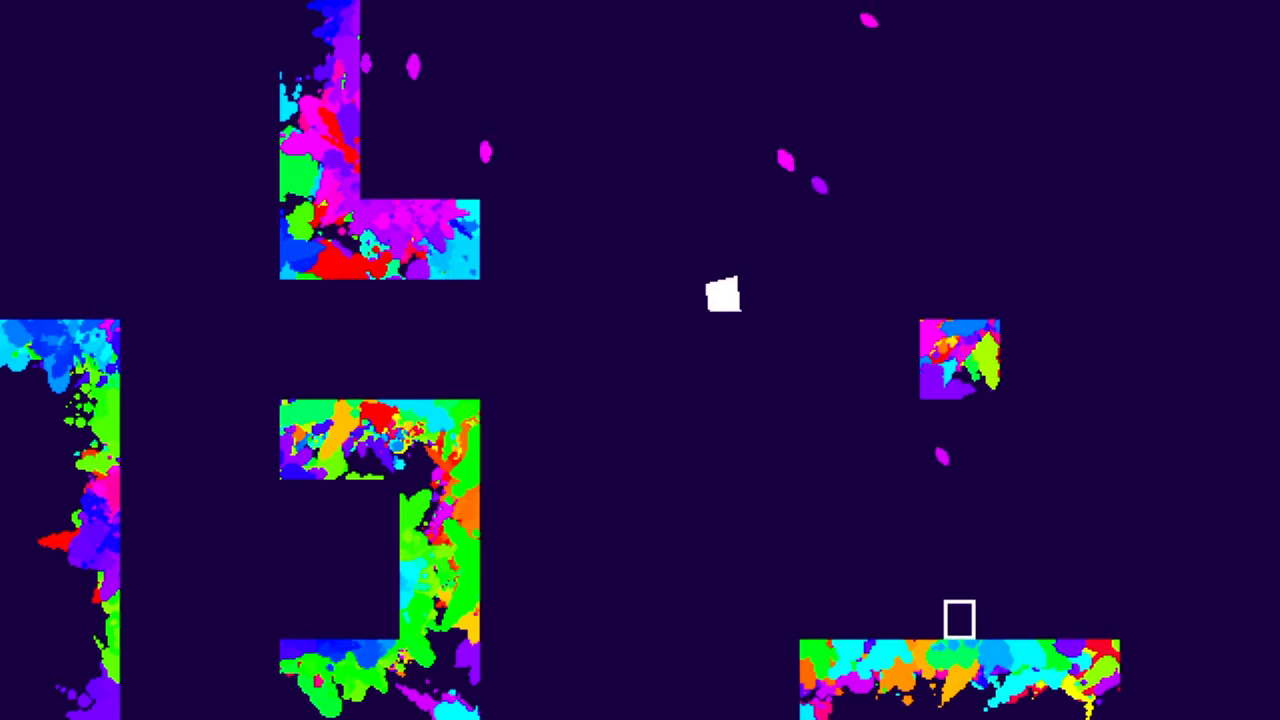
key("Right")
key("Up")
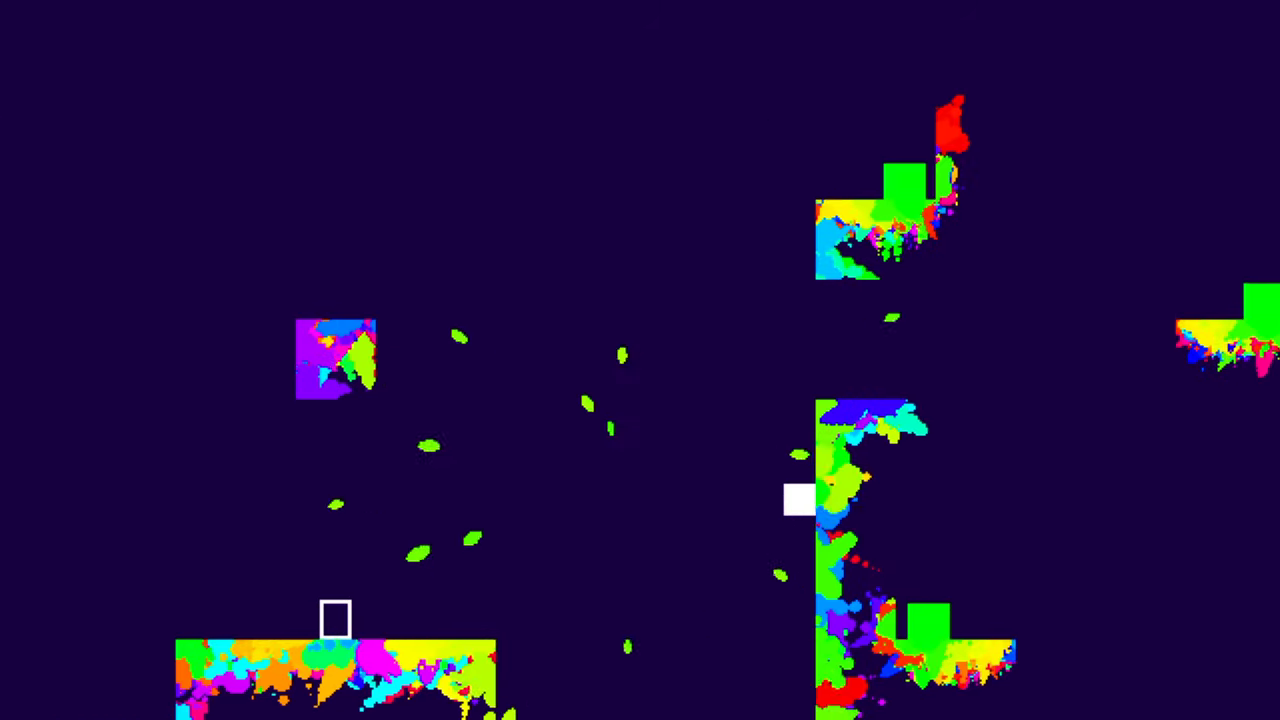
key("Up")
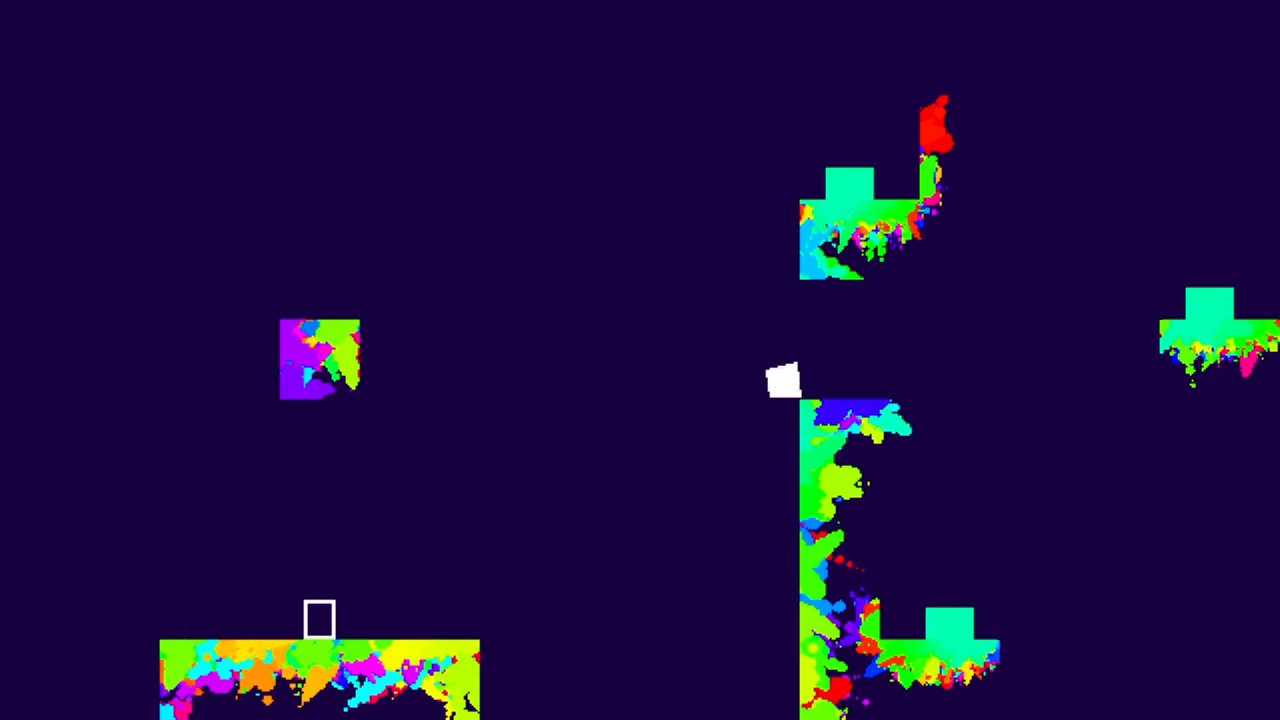
key("Up")
- Attack the block enemy, leap to the right-hand platform, and paint the upper wall
key("Right")
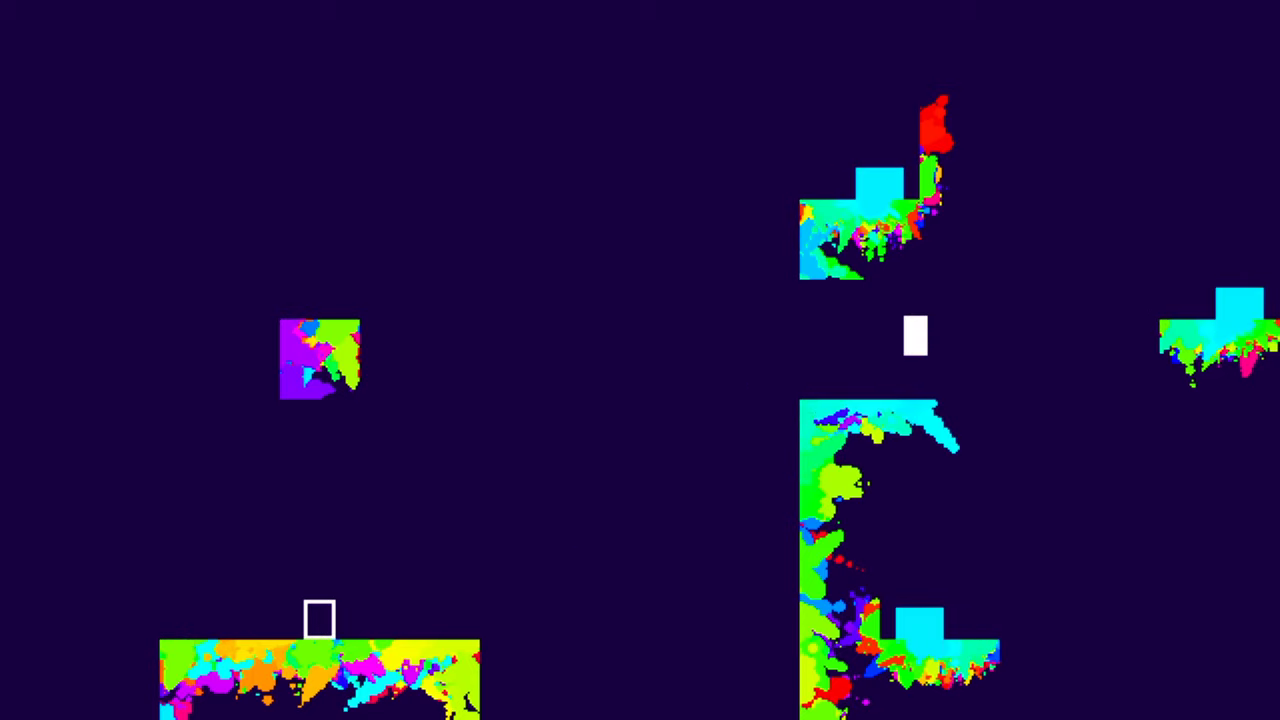
key("Up")
key("Right")
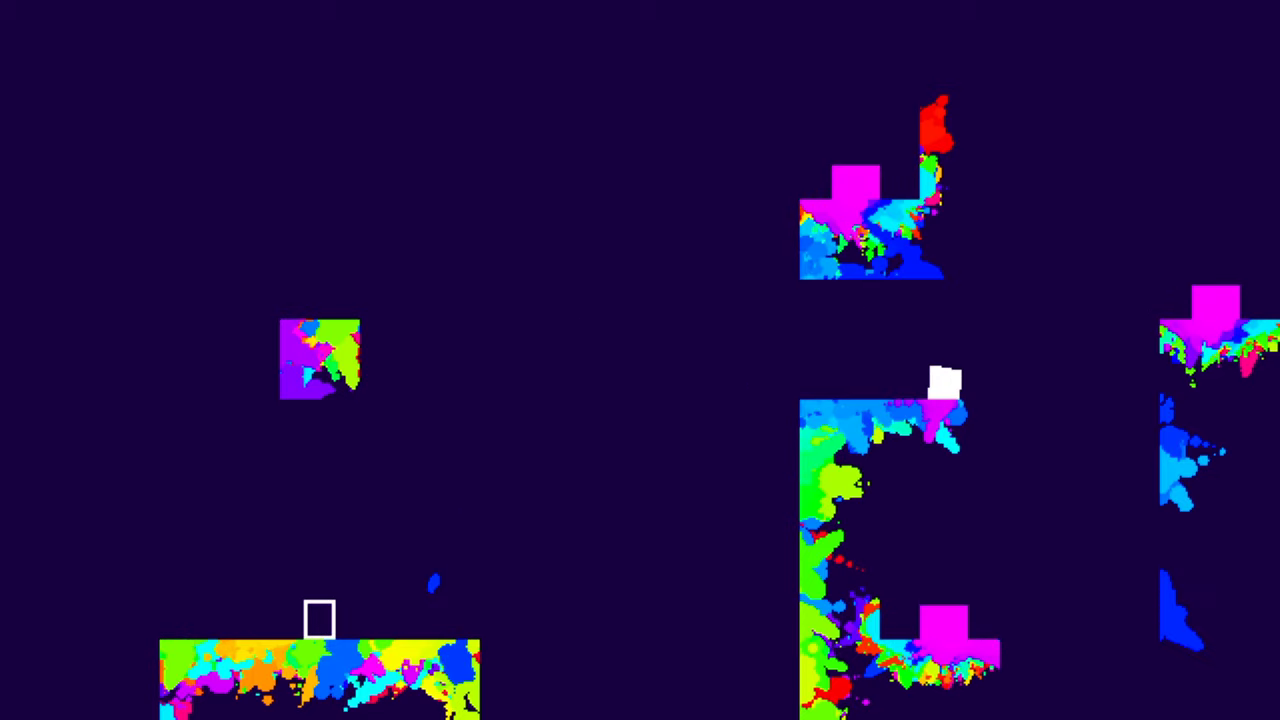
key("Left")
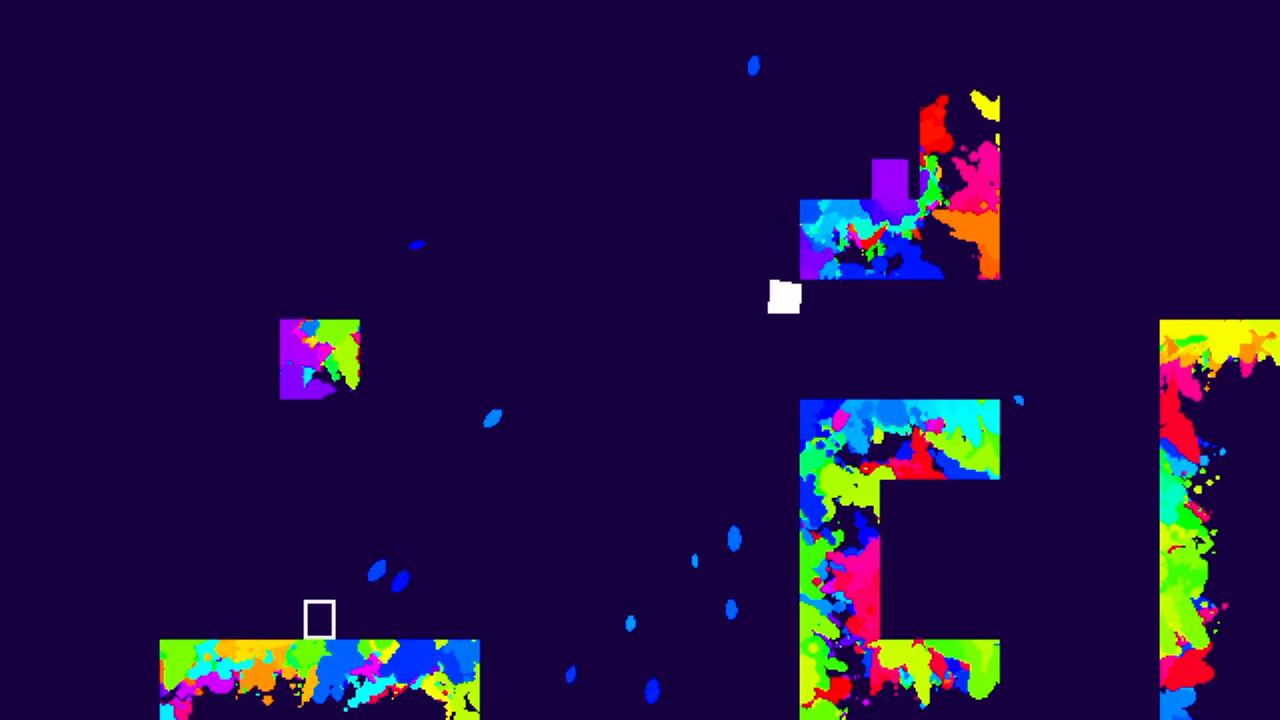
key("space")
key("Right")
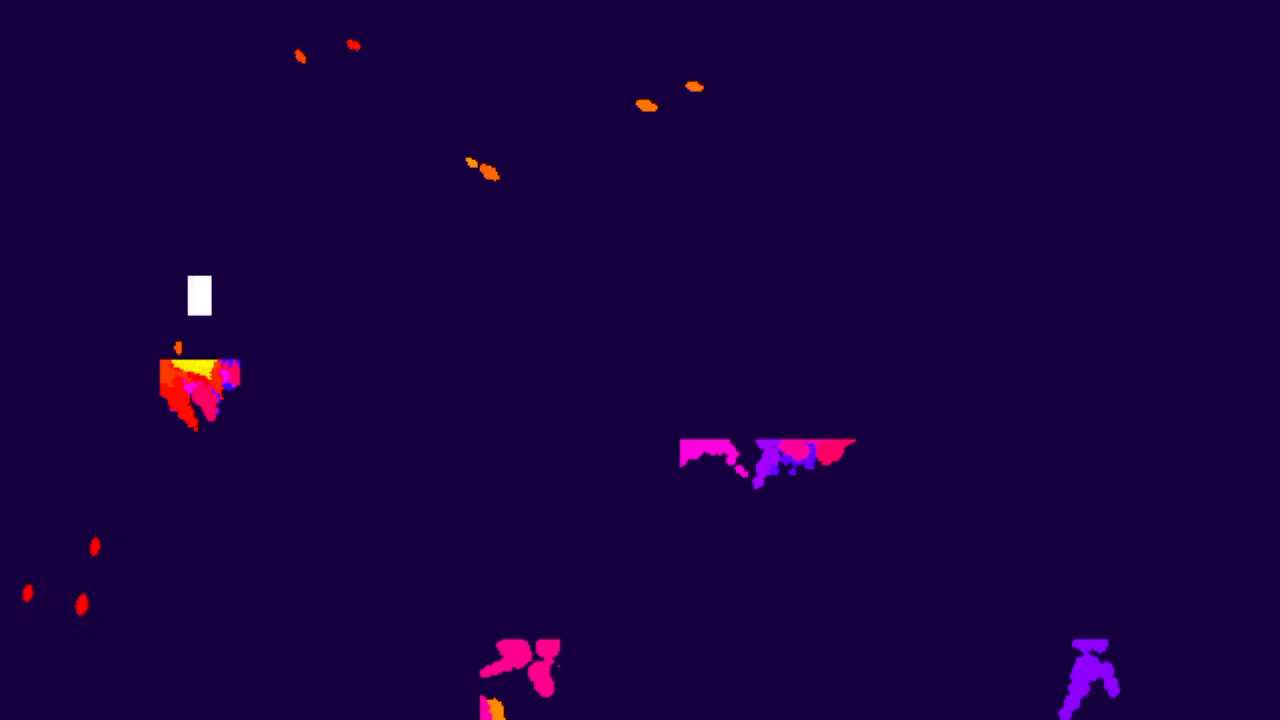
- Splash the middle platform with repeated jumps, then climb onto the right wall's top
key("space")
key("space")
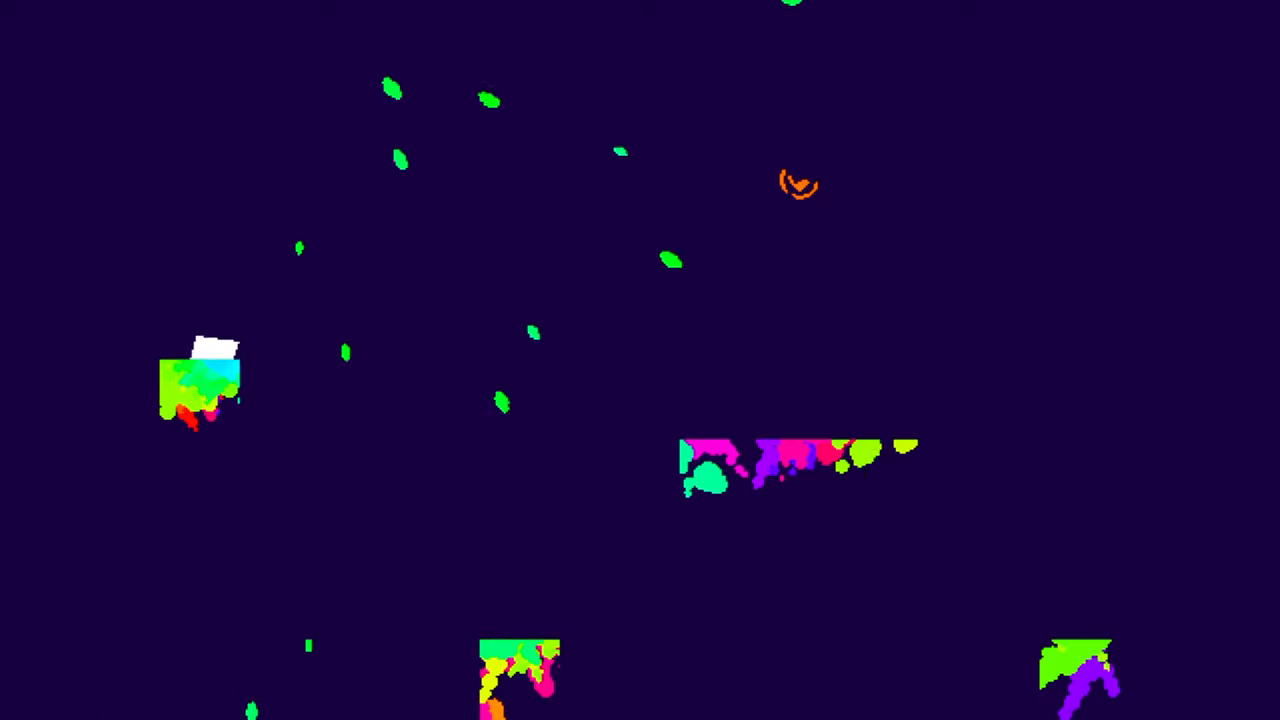
key("space")
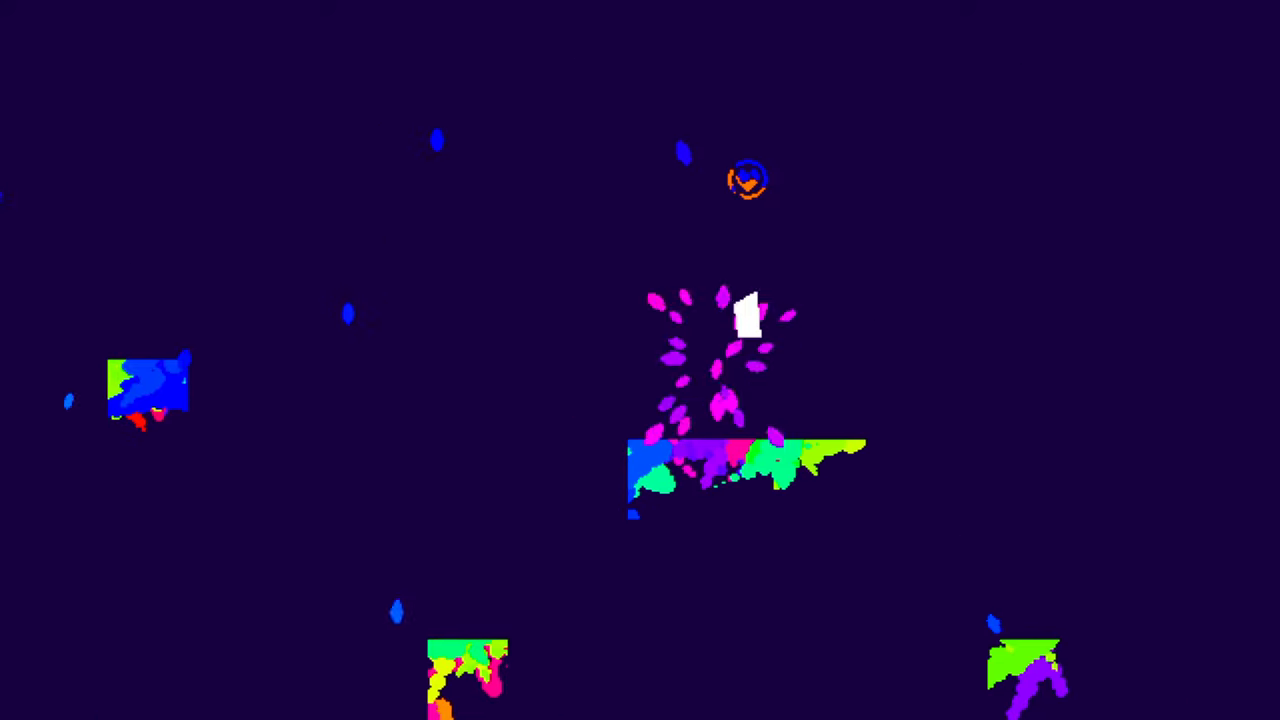
key("space")
key("space")
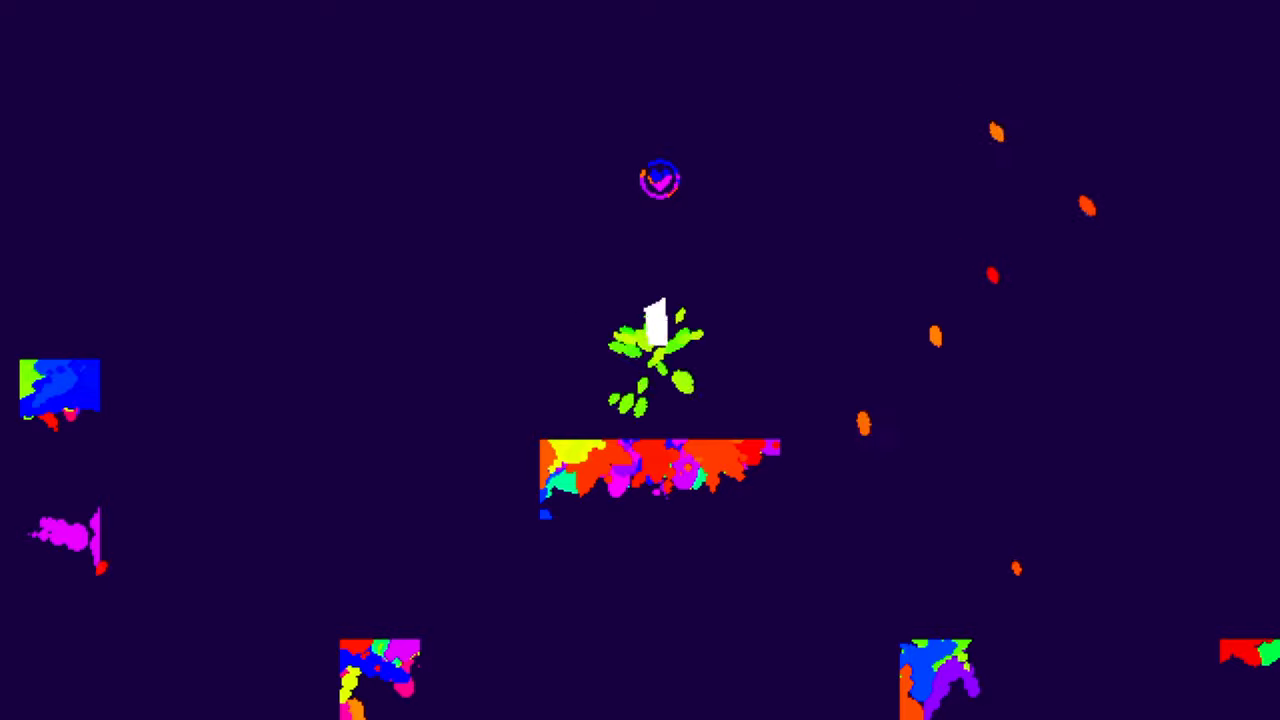
key("space")
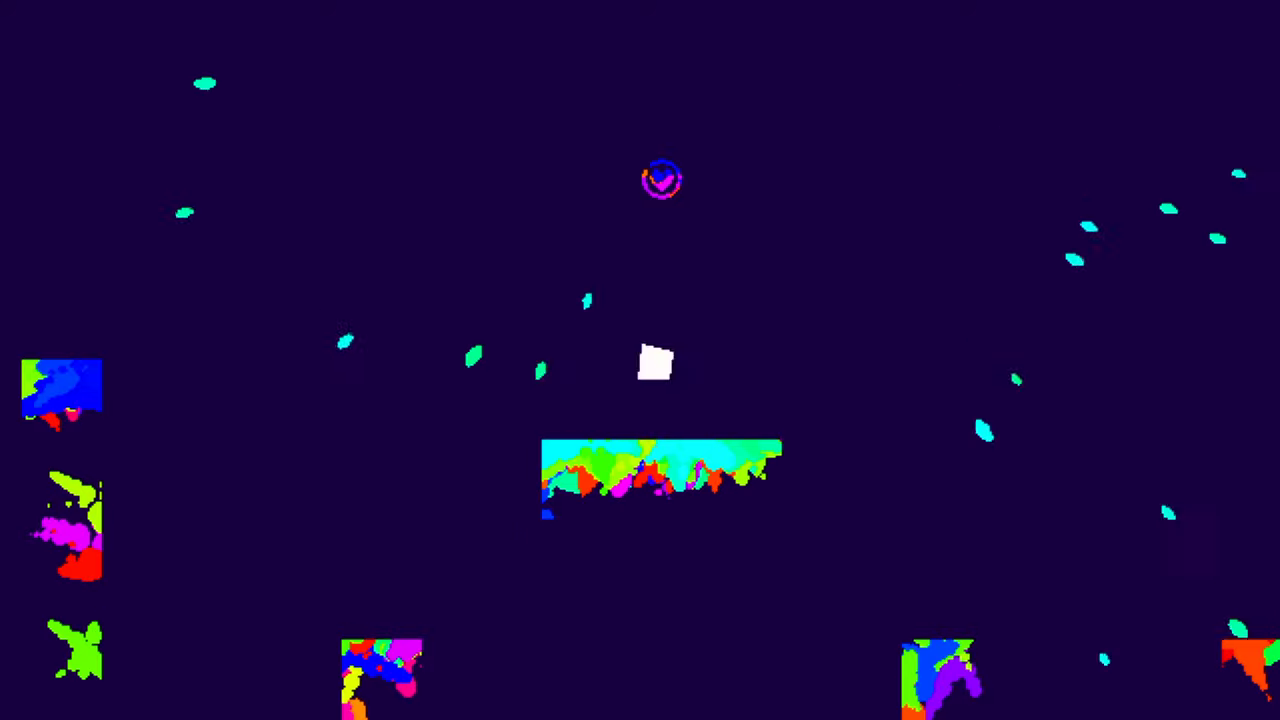
key("space")
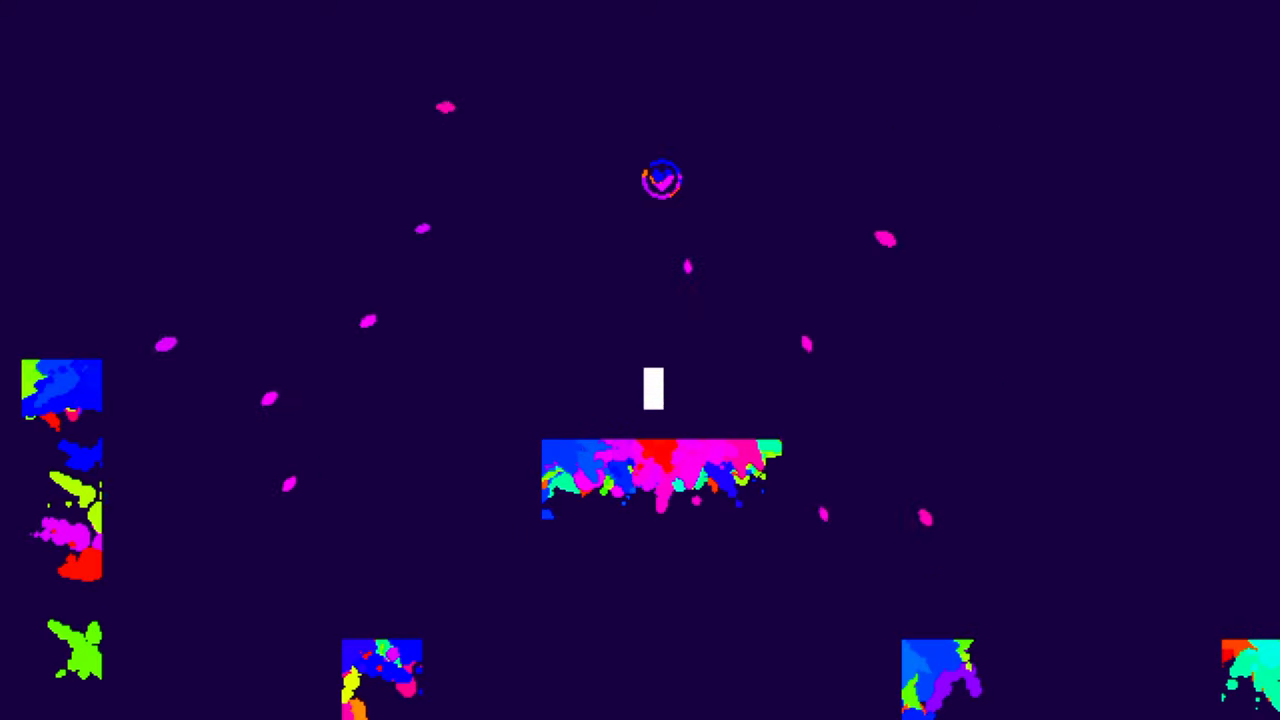
key("space")
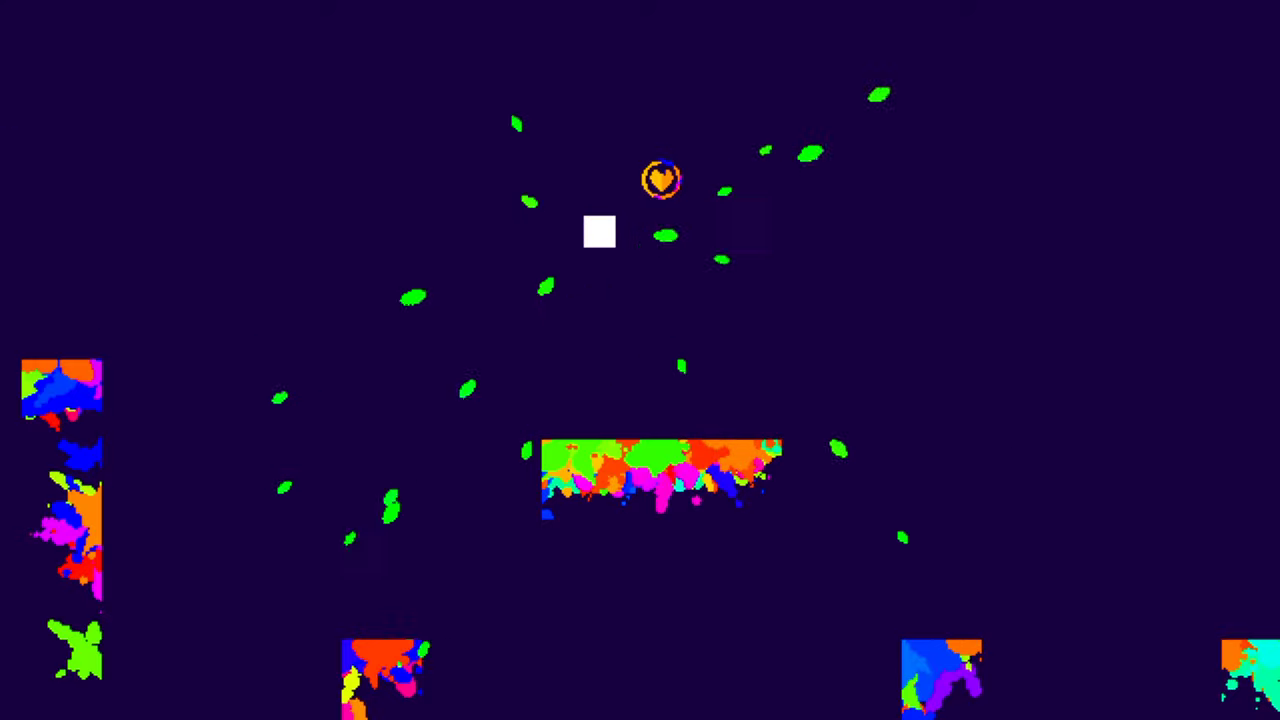
key("space")
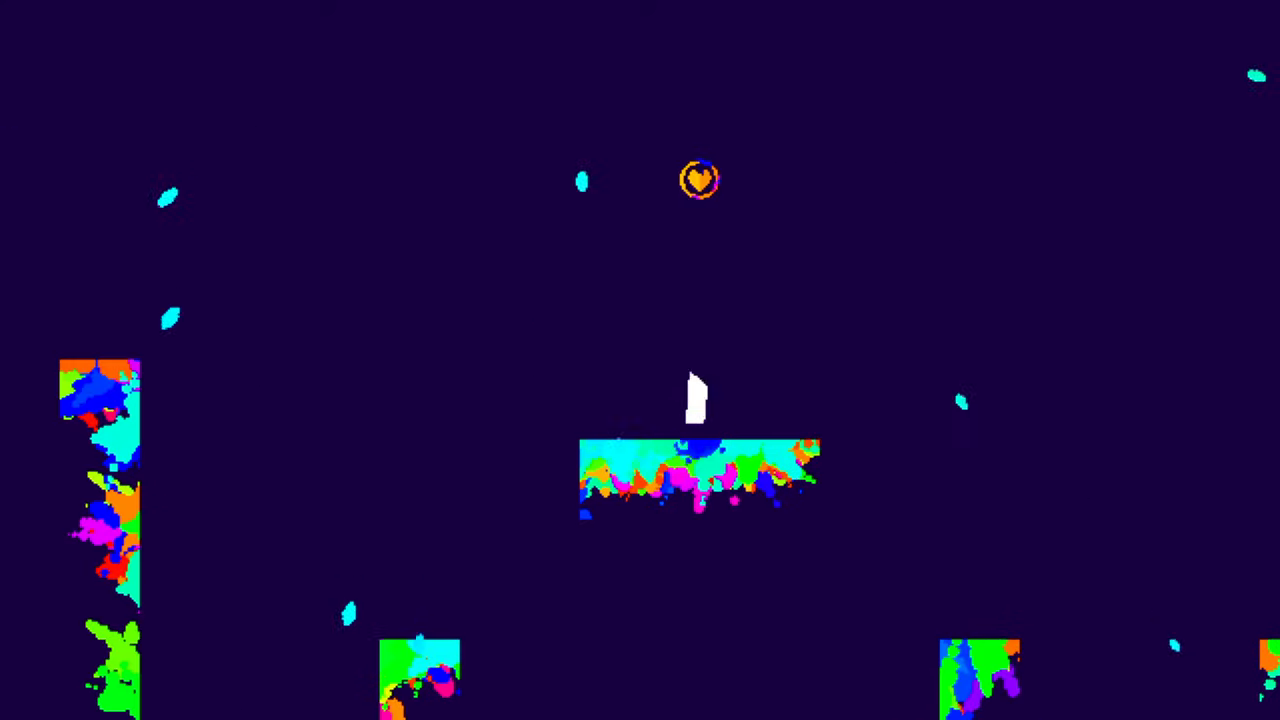
key("space")
key("space")
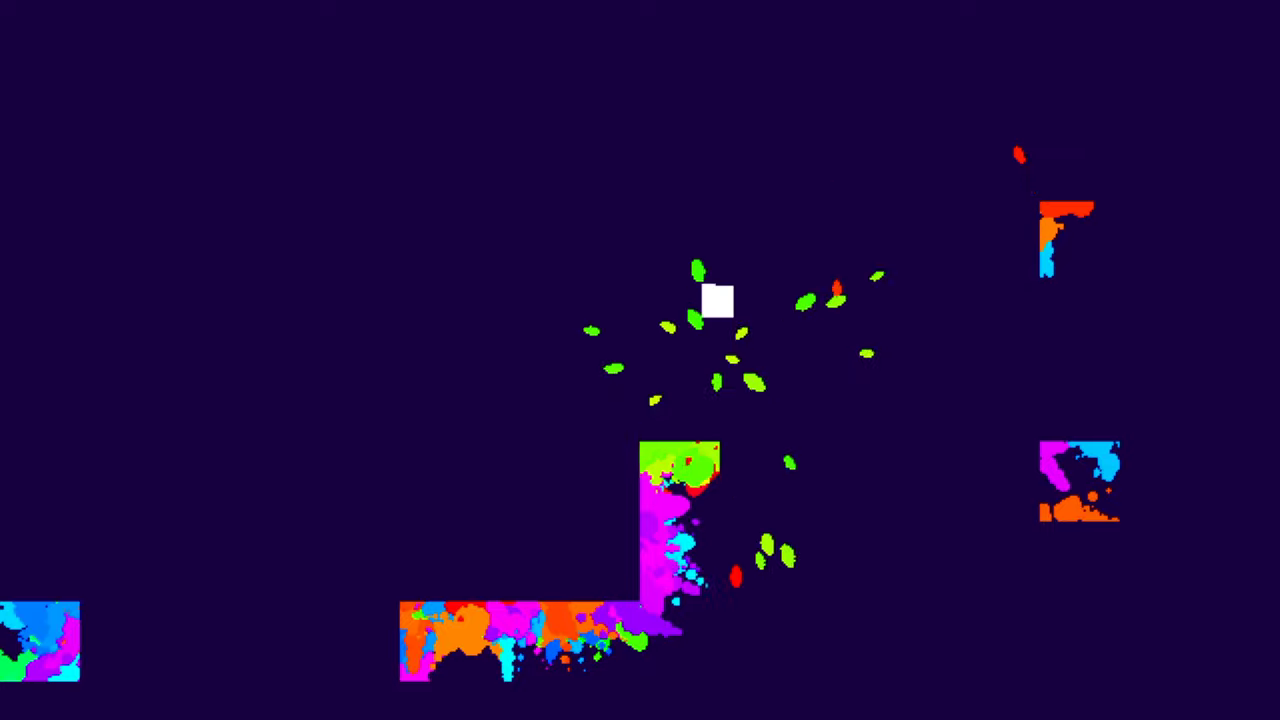
key("space")
key("Right")
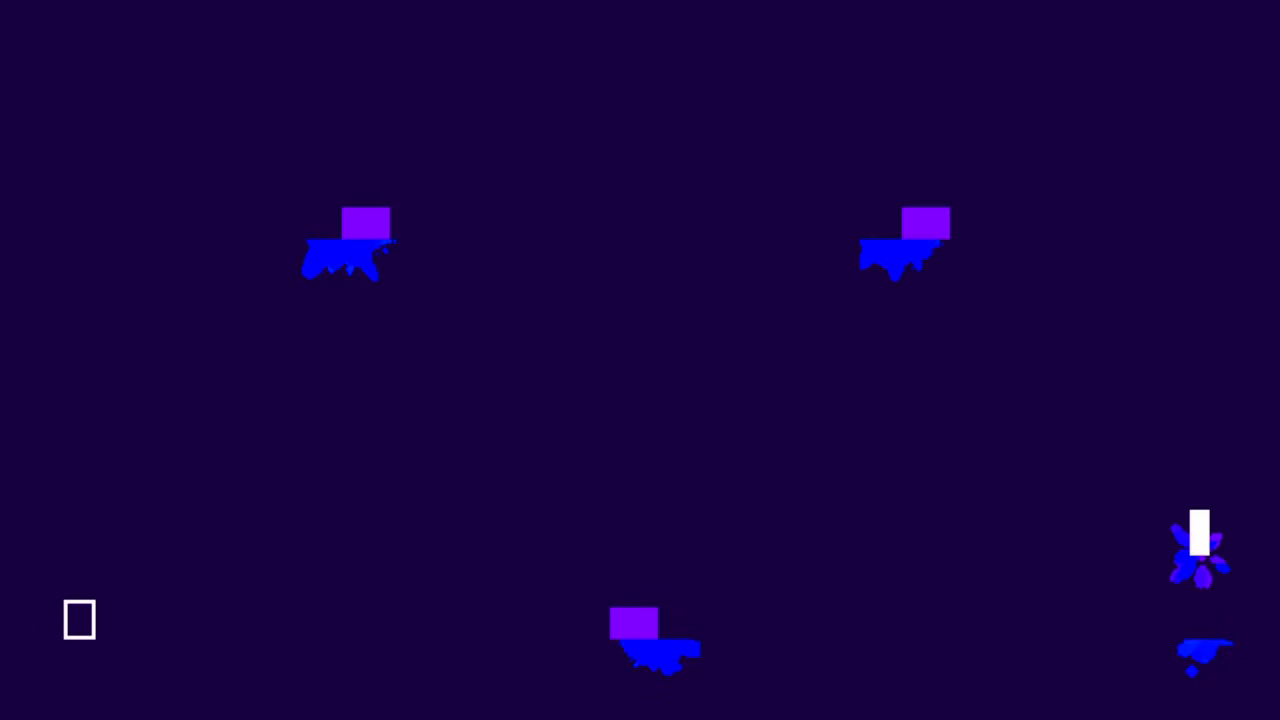
- Drop from the right-hand structure and fly up-left to the central wall
key("space")
key("space")
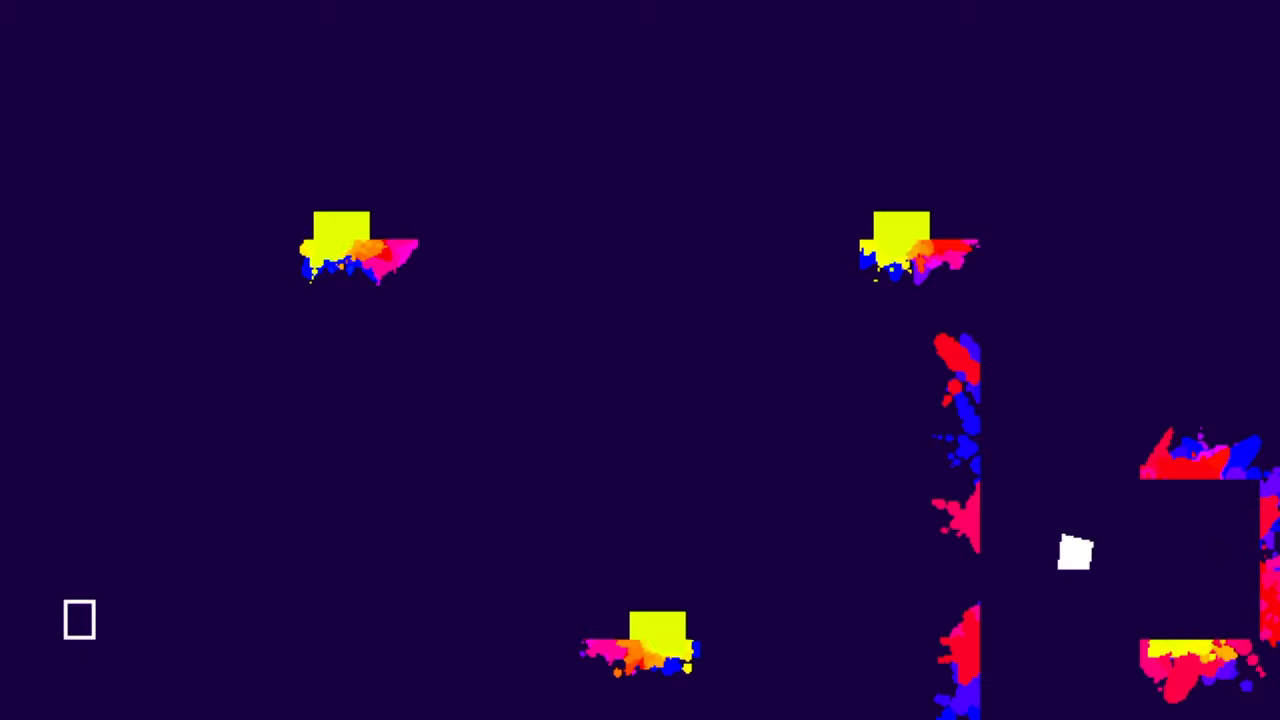
key("space")
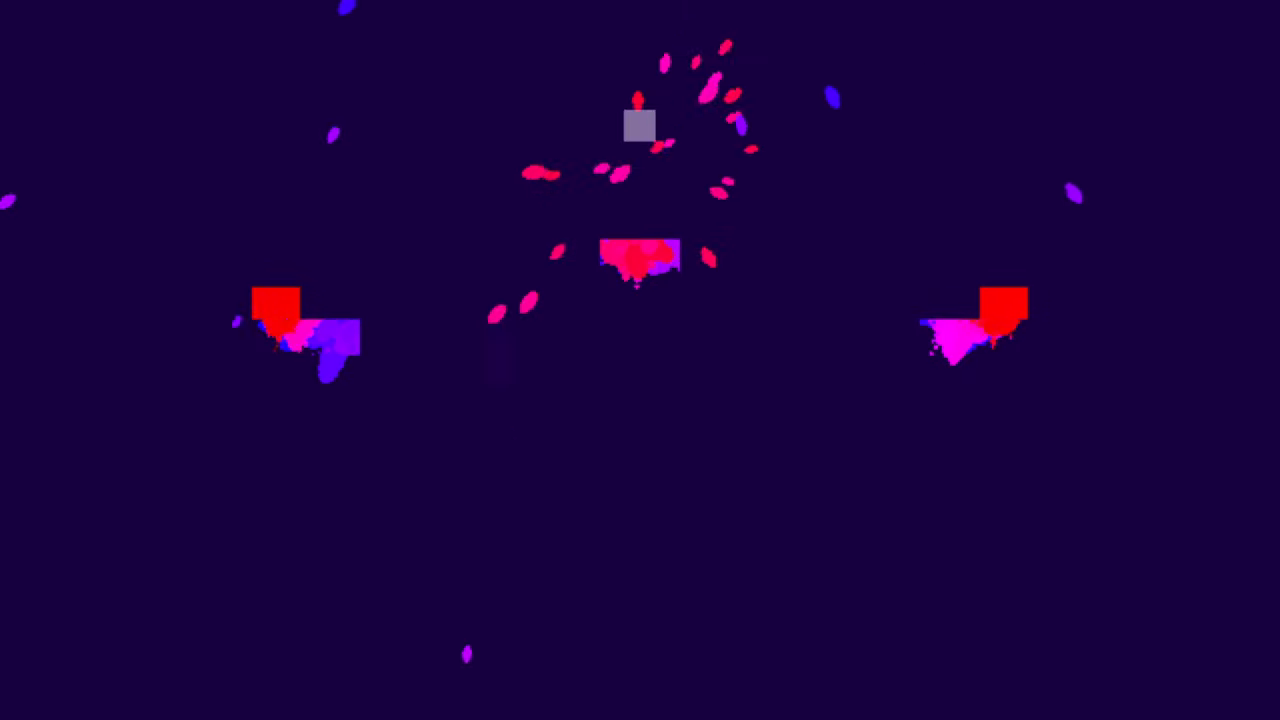
key("space")
key("space")
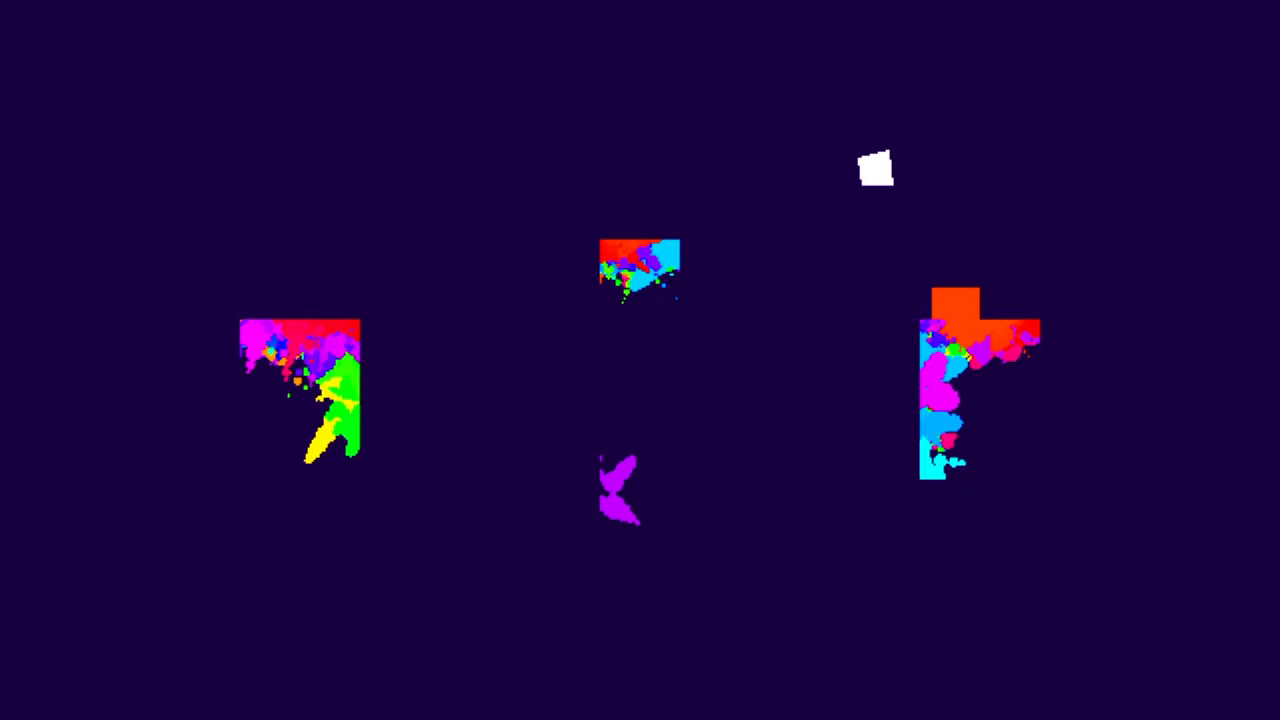
key("space")
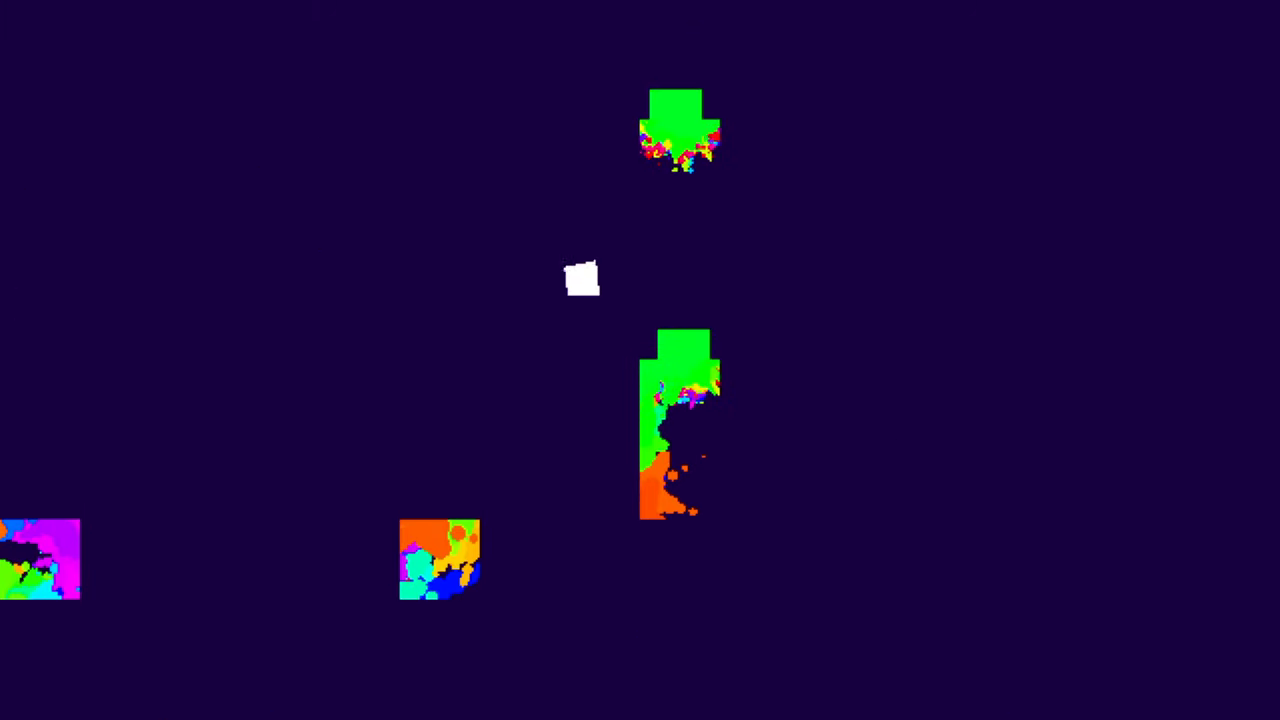
- Cross the gap to the right and jump up the pillars
key("space")
key("space")
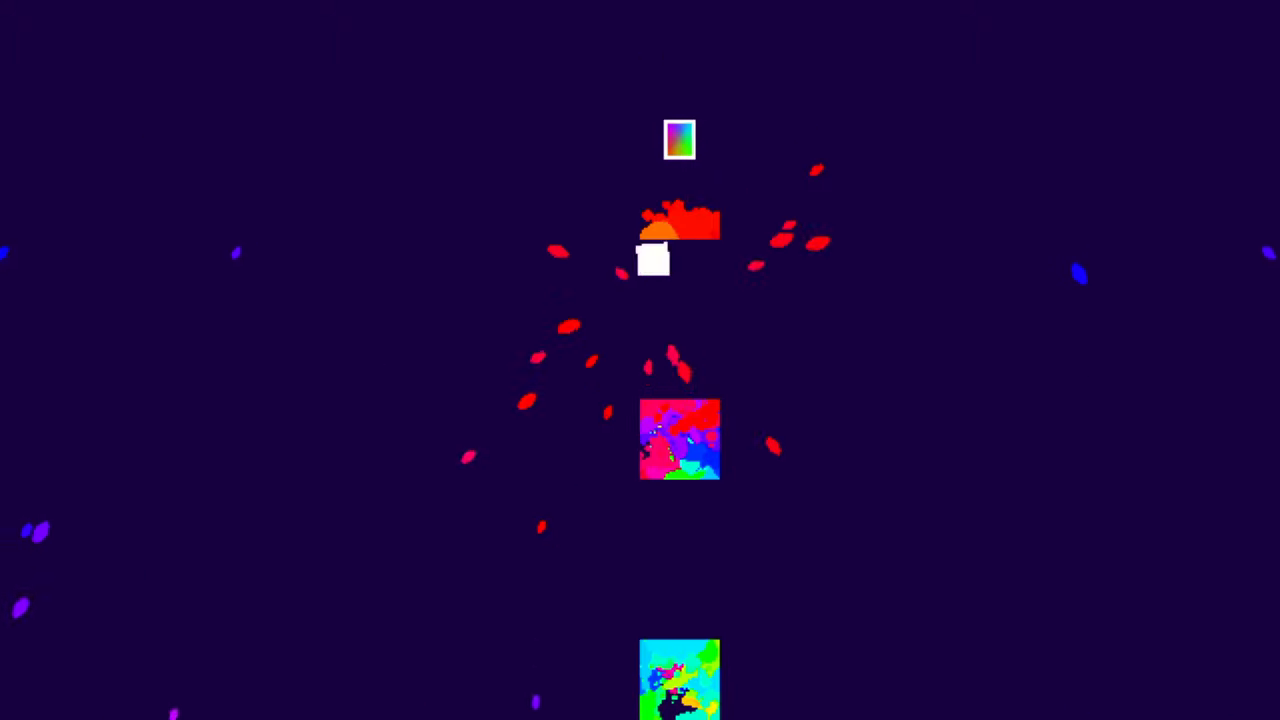
key("space")
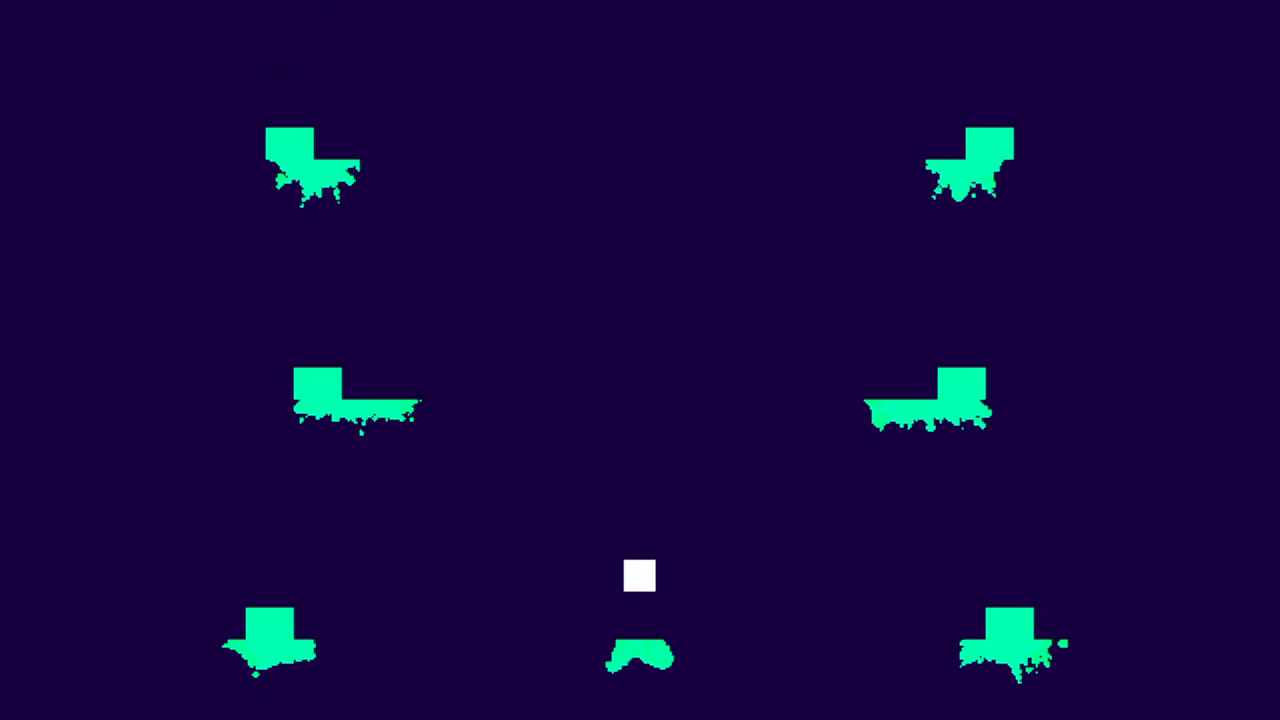
- Jump repeatedly to splatter paint and reveal the surrounding ledges
key("space")
key("space")
key("space")
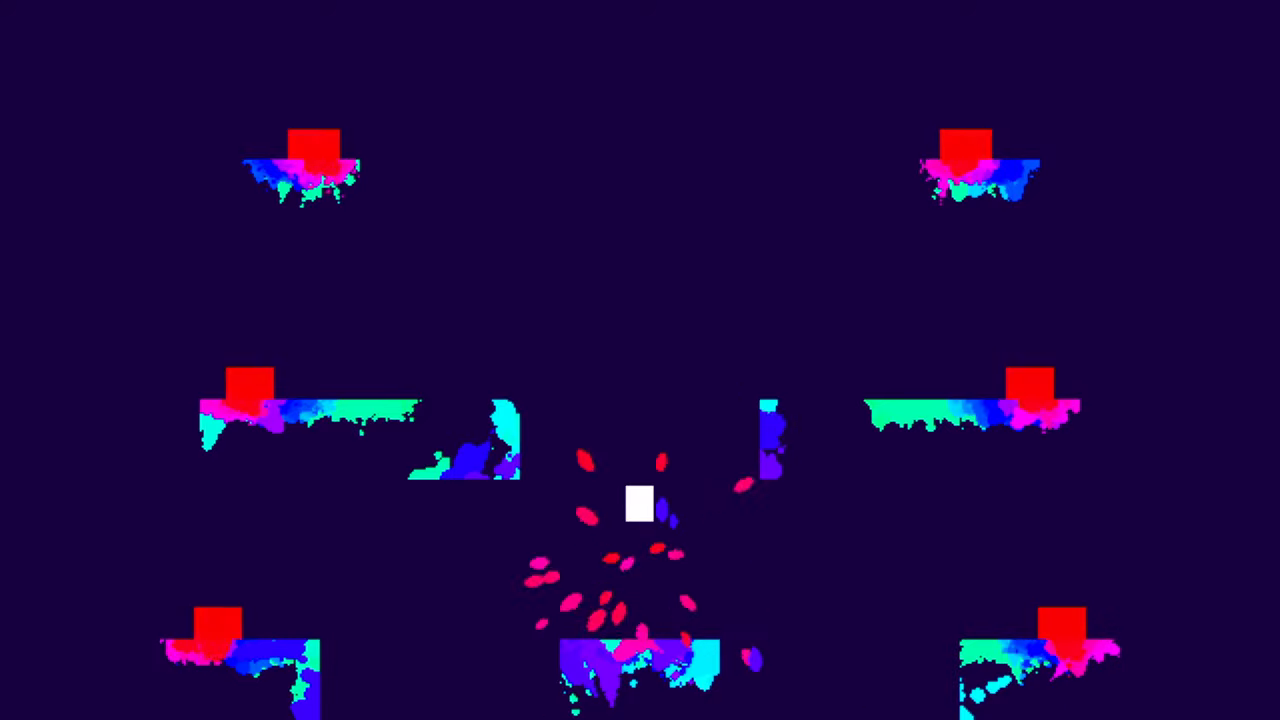